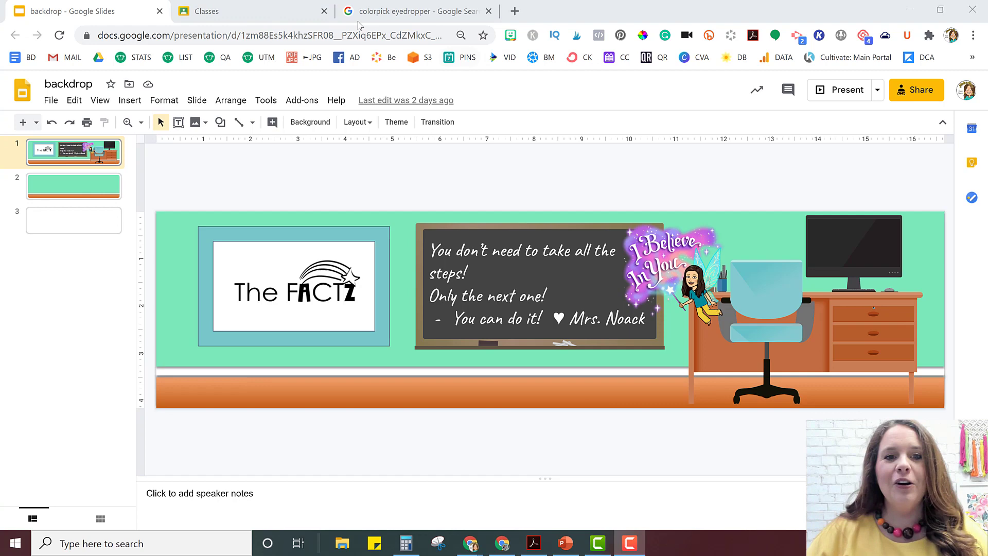
Step: Switch to the Google Classroom 'Classes' tab to see the seven classes with custom headers
click(264, 13)
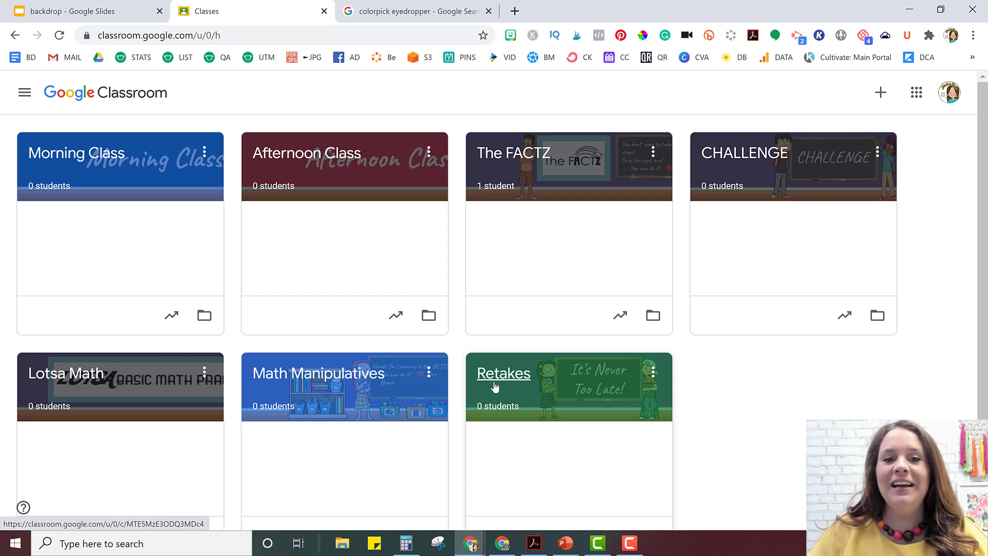
Step: Open the Math Manipulatives class, then return to the 'backdrop' presentation
click(362, 409)
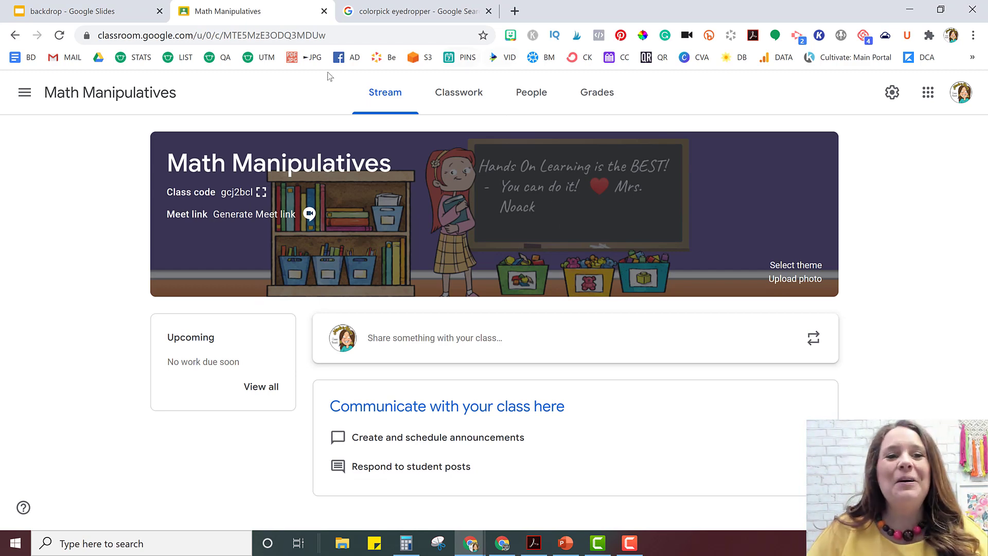
click(105, 14)
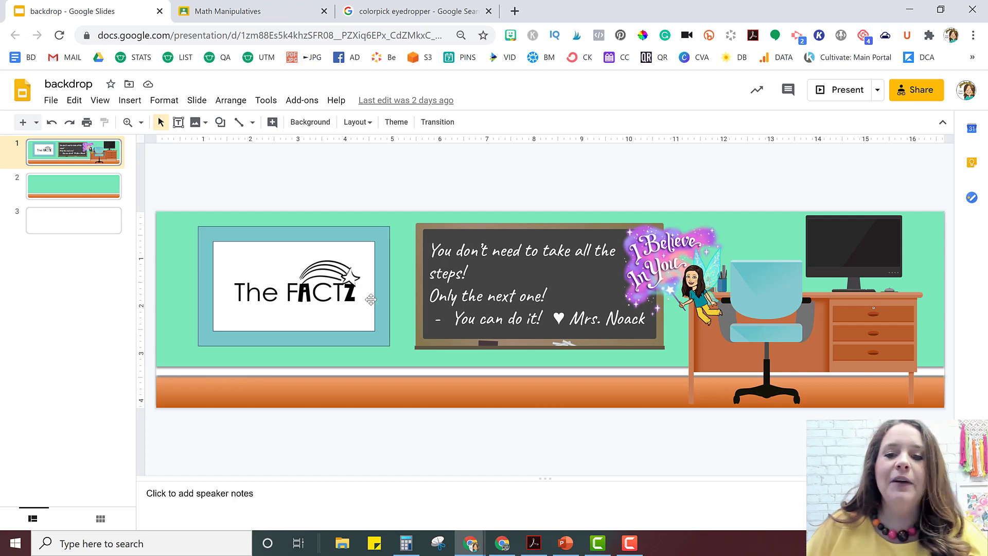
Step: On the plain second slide, inspect the green wall, orange floor and white strip, and the wall's fill colours
click(85, 195)
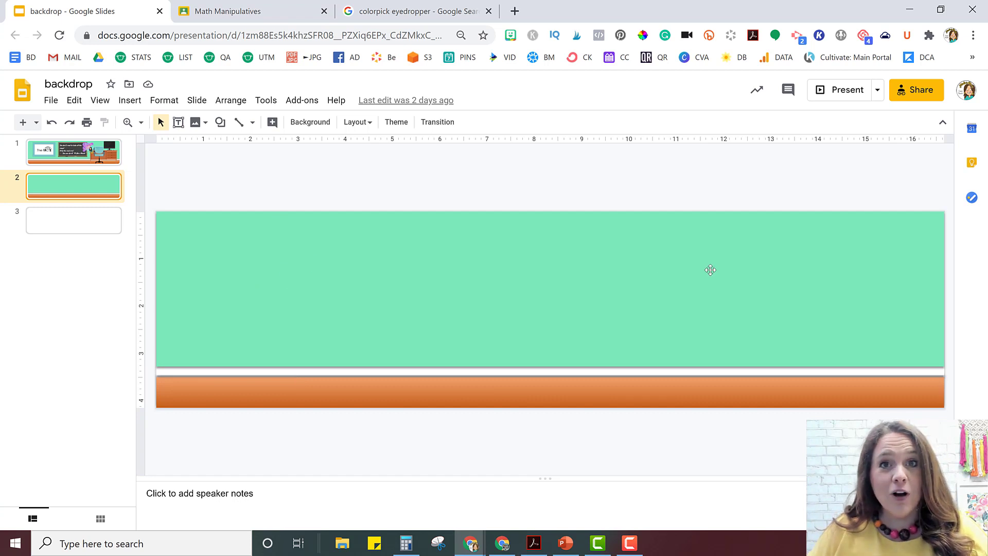
click(239, 258)
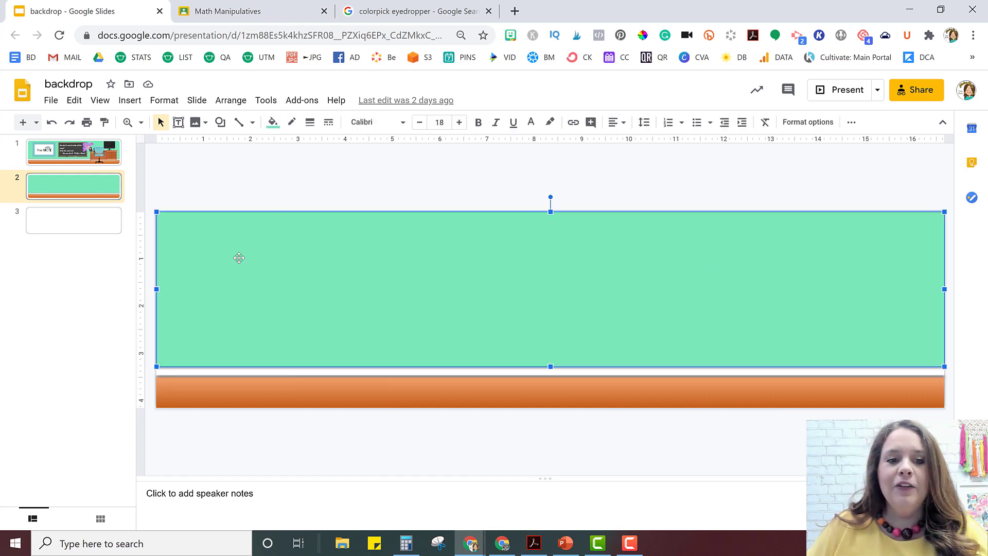
click(251, 378)
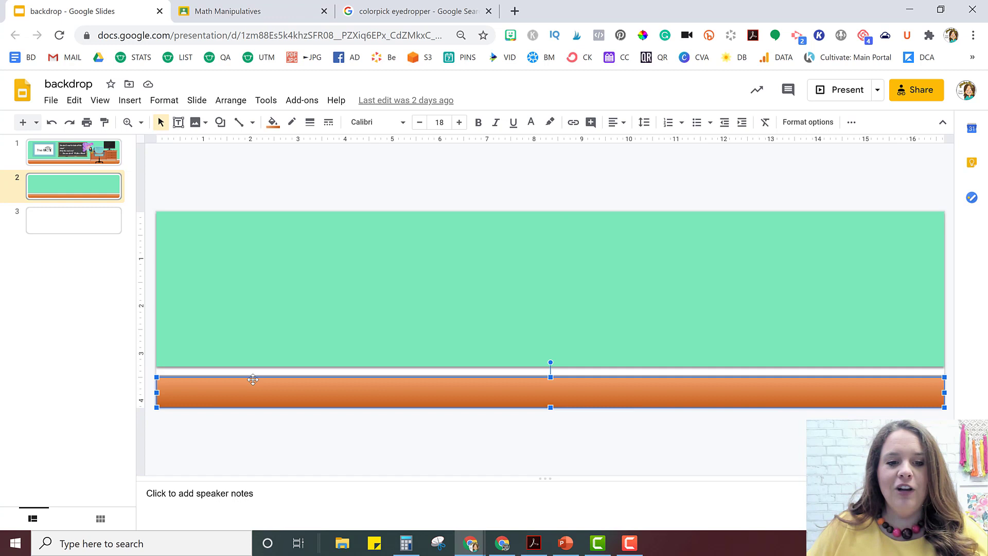
click(254, 372)
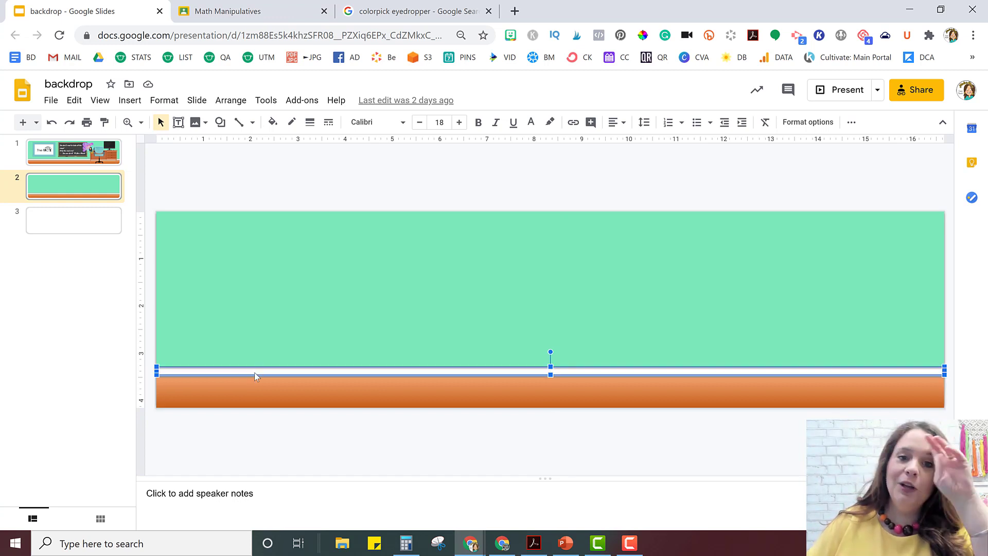
click(252, 355)
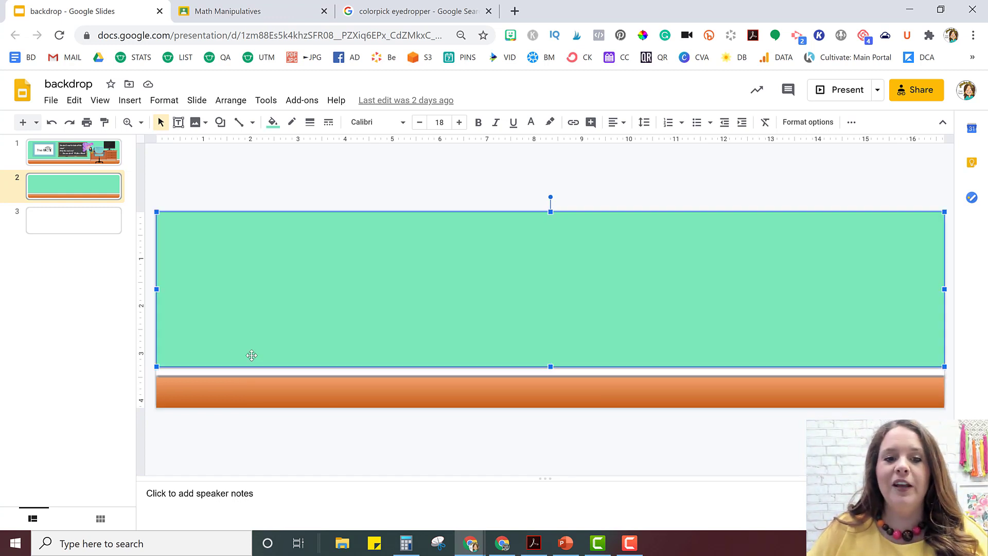
click(272, 124)
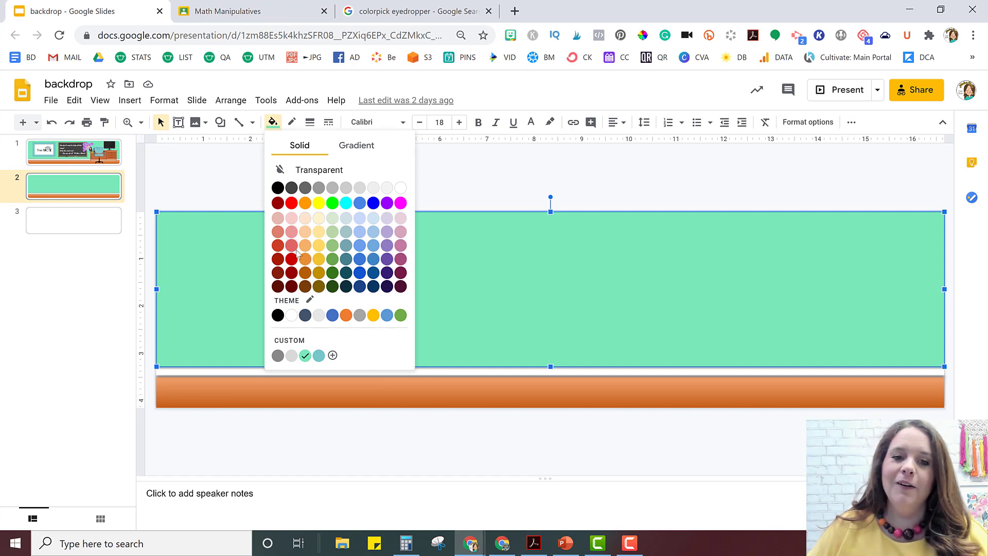
click(431, 193)
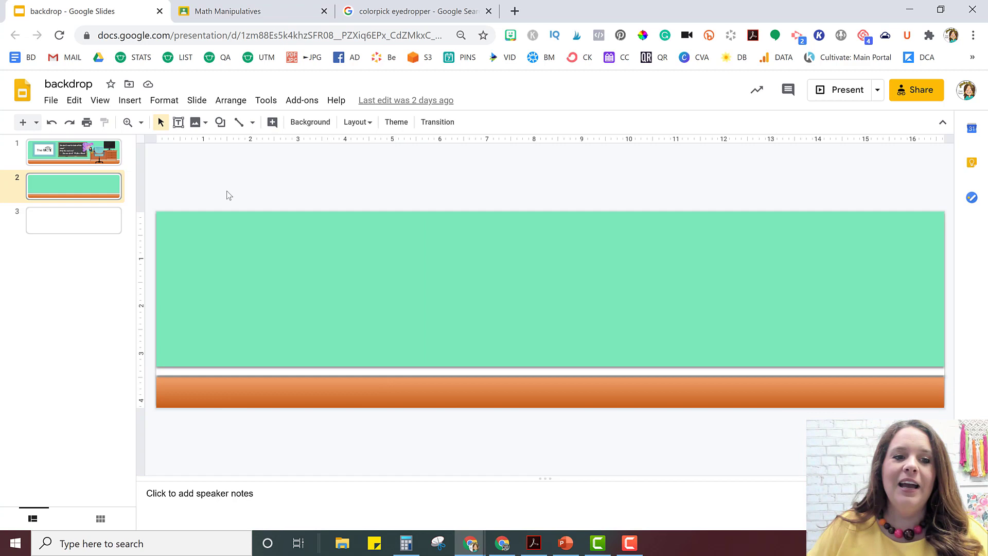
Step: Copy the I Believe In You Bitmoji from slide 1 onto slide 2, enlarged and shifted slightly left
click(90, 157)
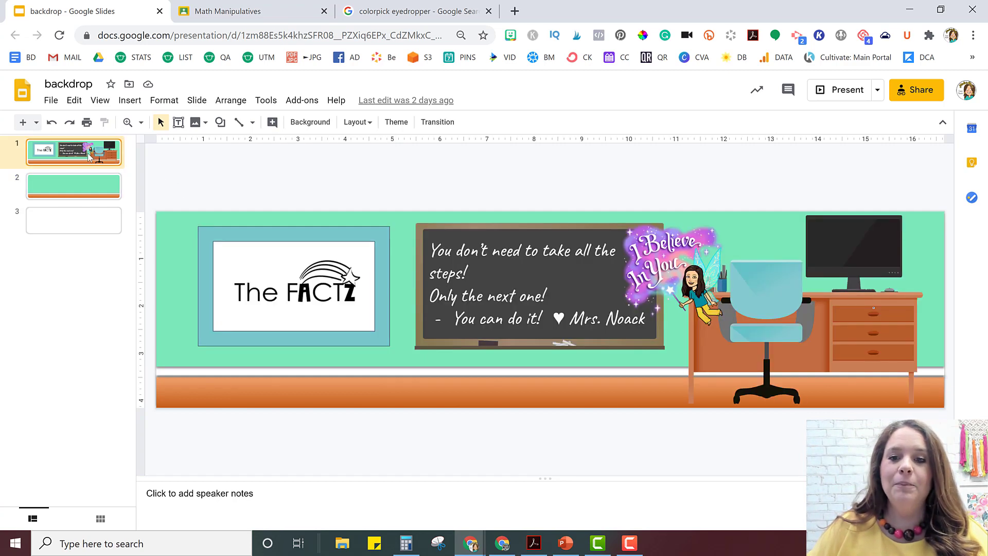
click(681, 269)
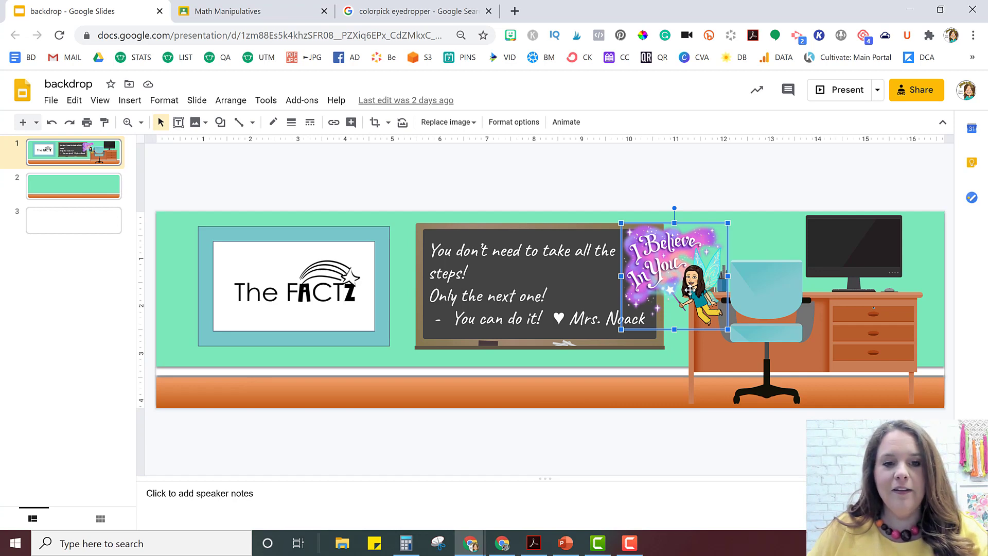
click(106, 191)
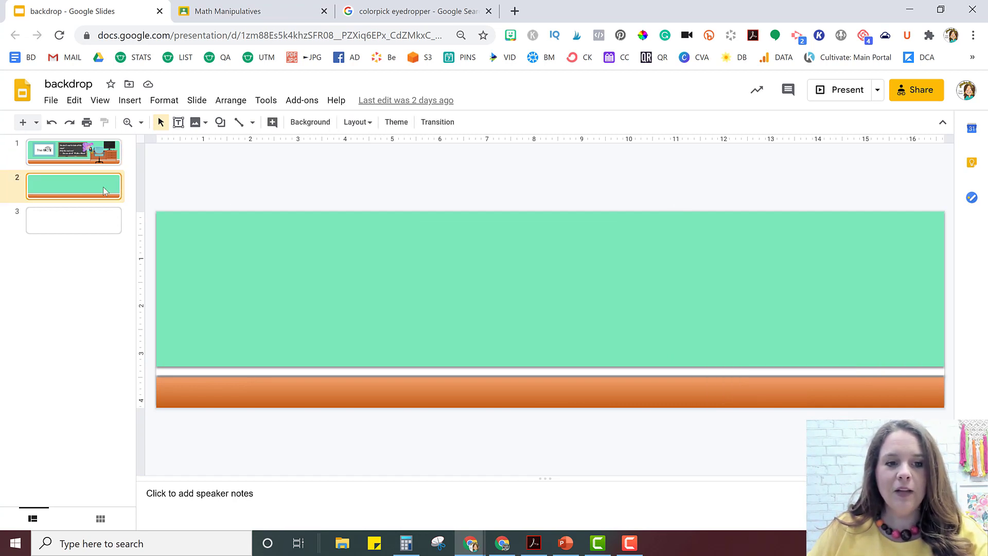
key(ctrl+v)
click(790, 170)
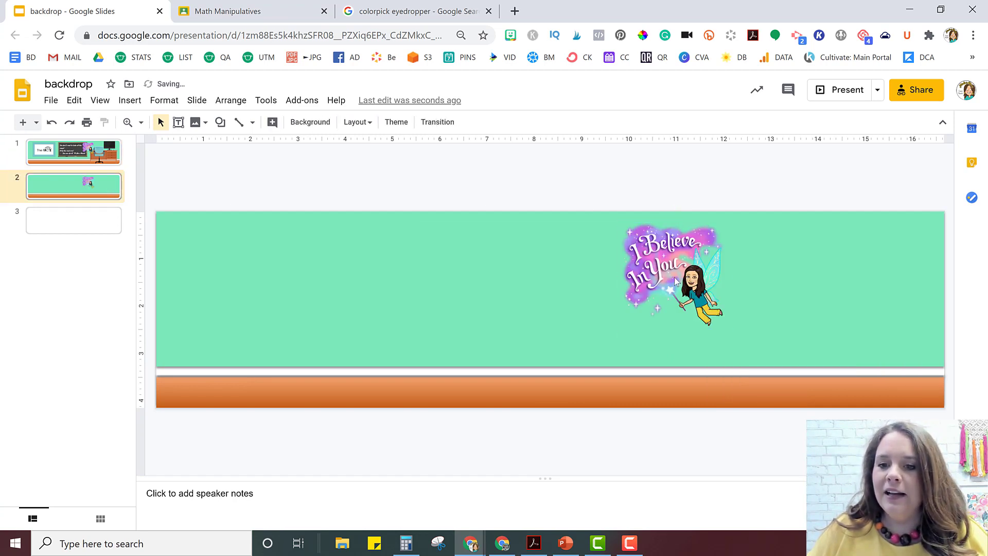
click(674, 277)
drag(621, 329, 572, 377)
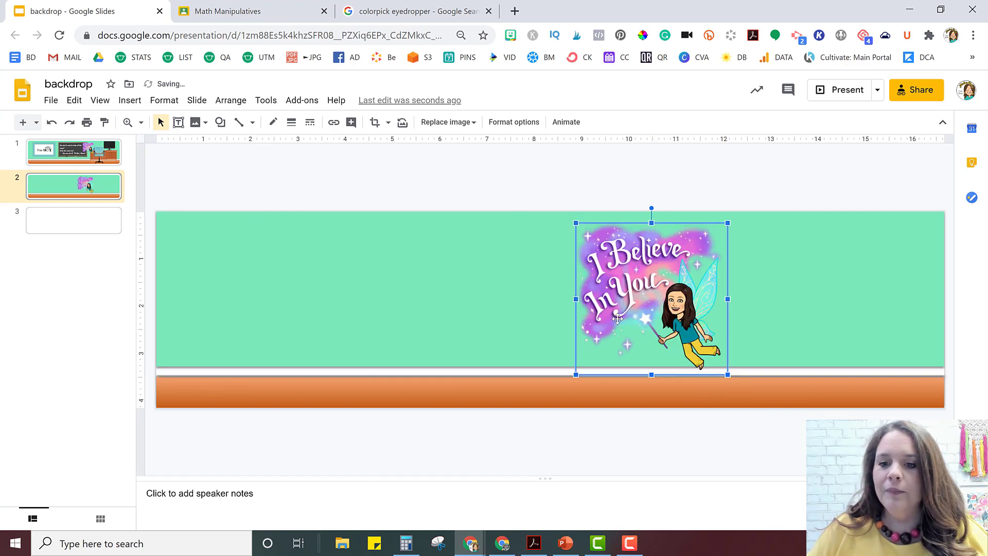
drag(655, 281, 620, 279)
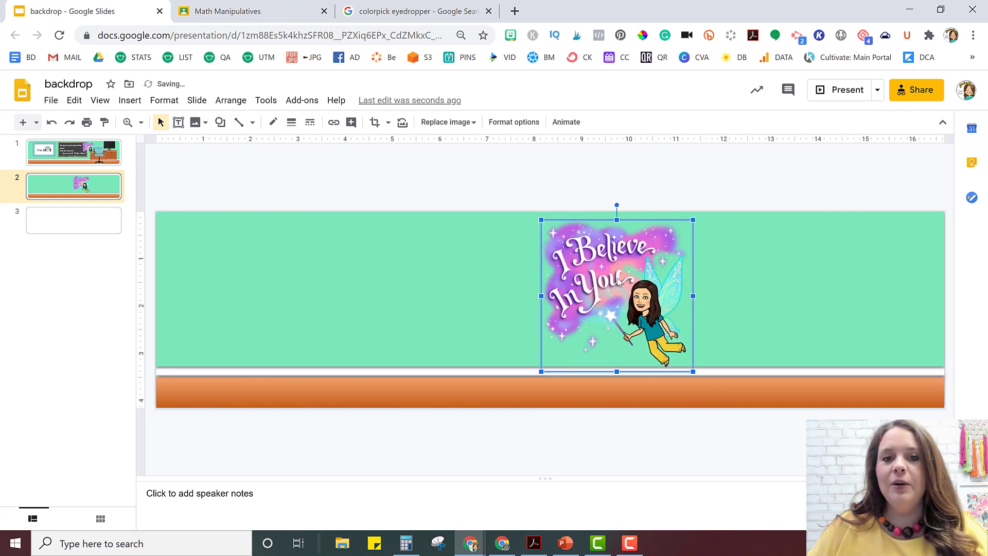
Step: Open the ColorPick Eyedropper extension page from the search results, then go back to the backdrop presentation
click(425, 11)
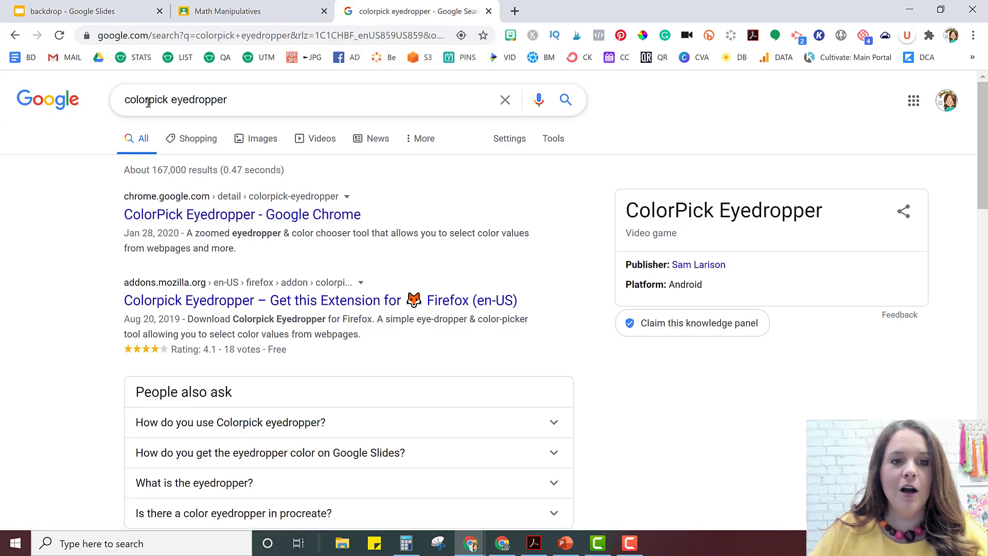
click(306, 215)
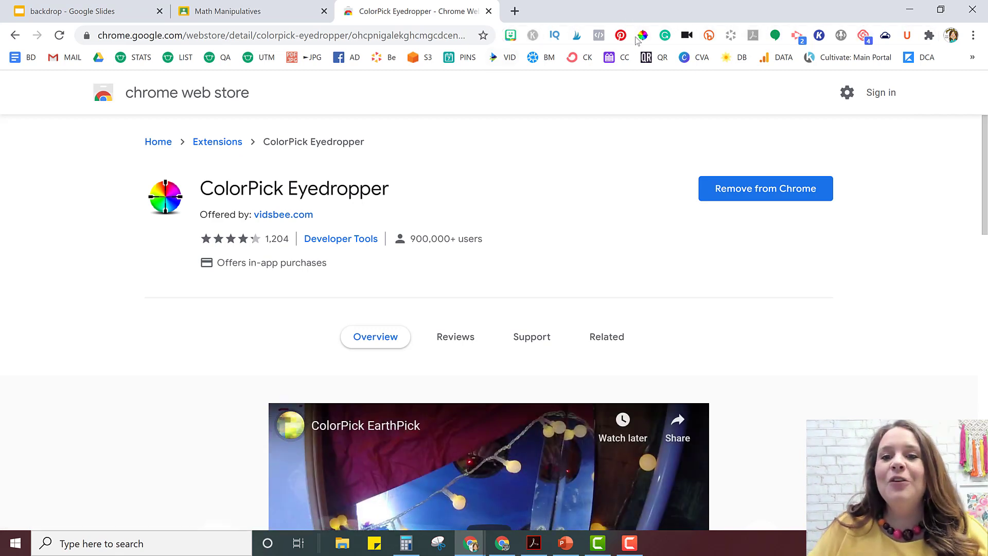
click(274, 18)
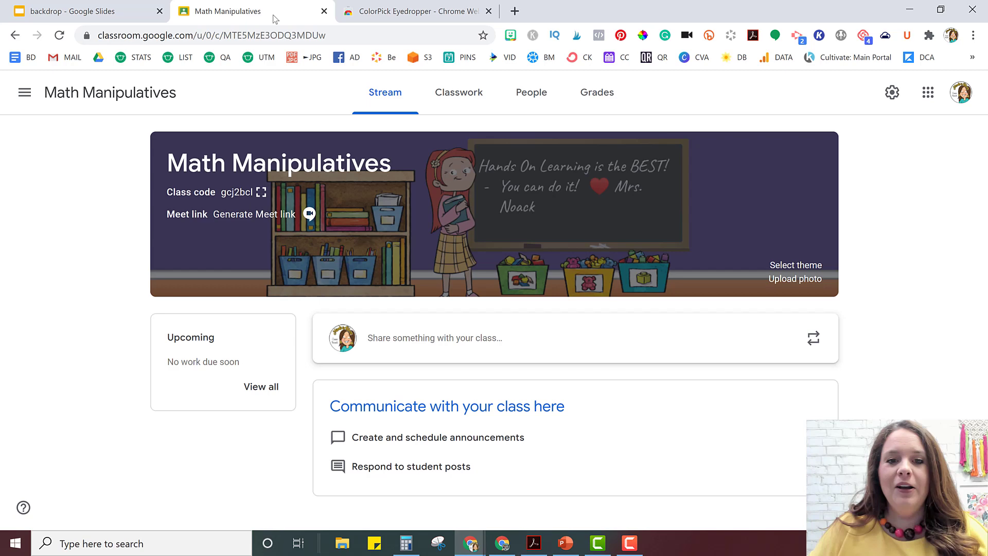
click(88, 11)
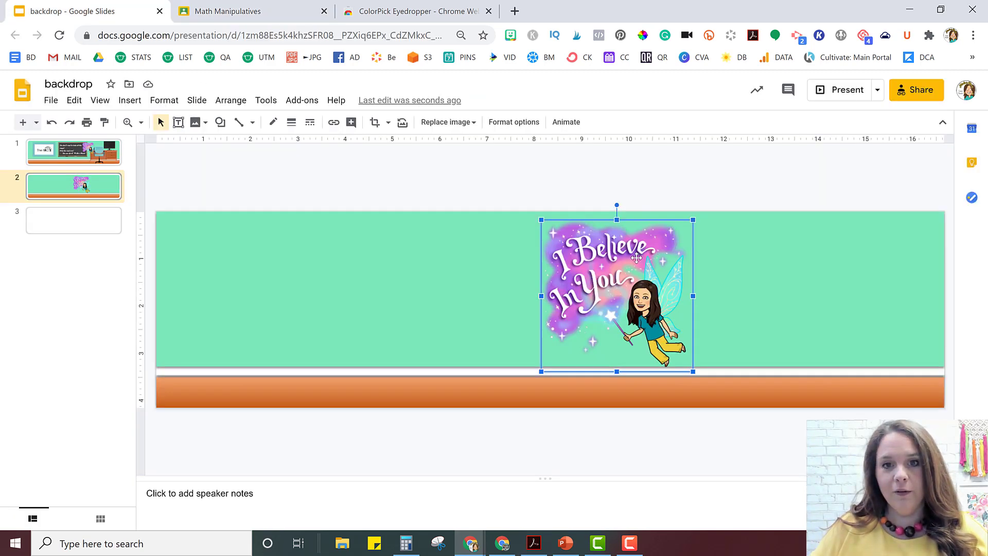
Step: Use ColorPick to sample the Bitmoji lettering's pink as E46DD6, then select the green wall
click(643, 36)
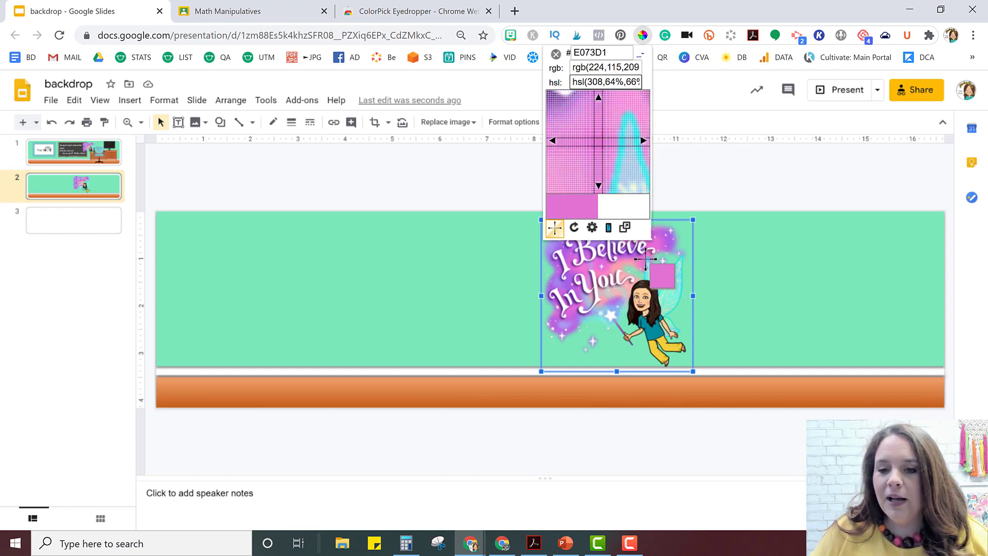
click(645, 258)
key(ctrl+c)
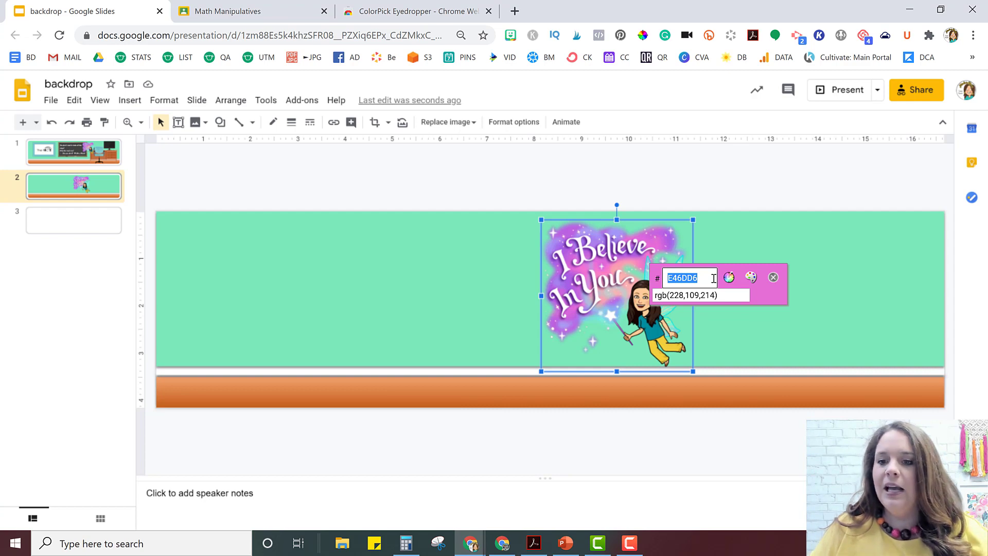
click(775, 281)
click(477, 233)
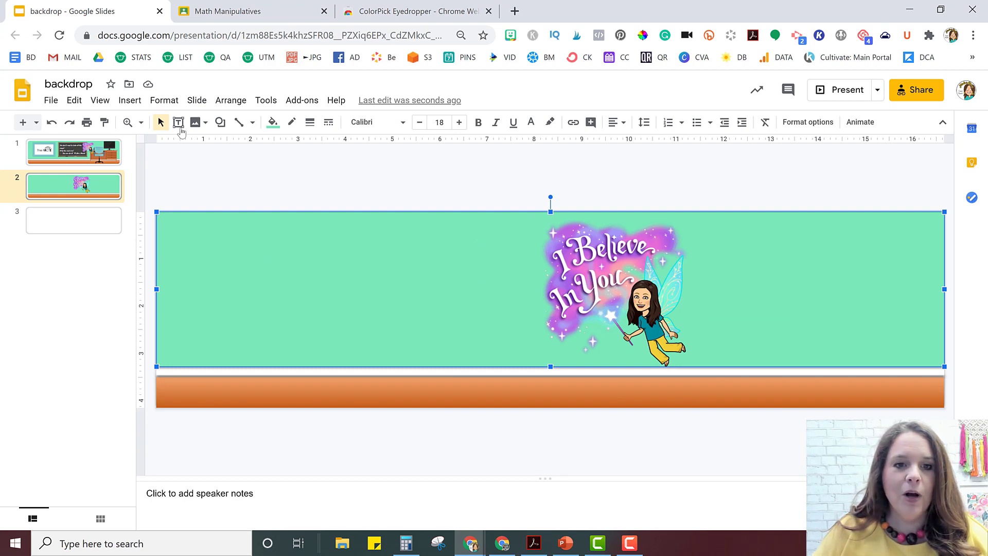
Step: Fill the wall rectangle with the custom pink colour E46DD6
click(273, 123)
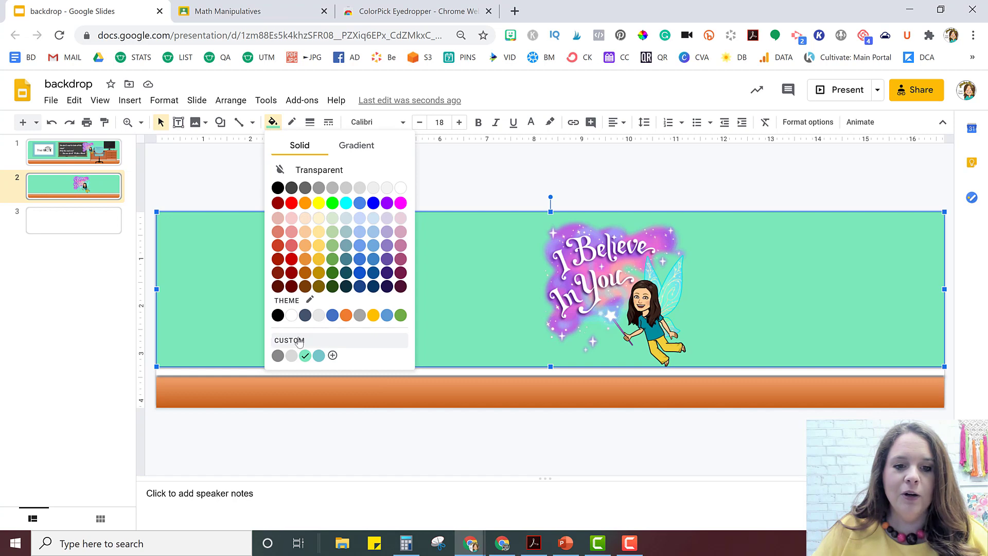
click(333, 355)
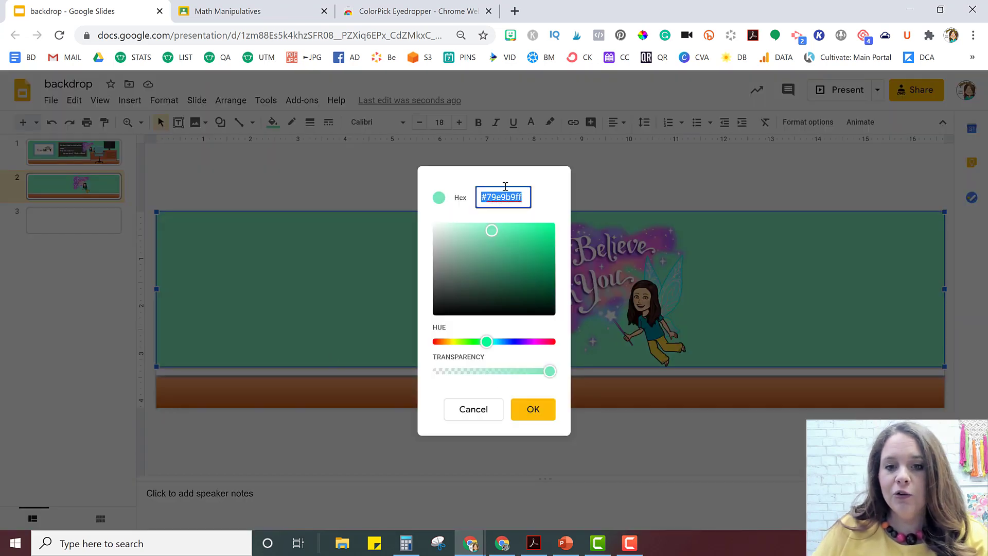
key(ctrl+v)
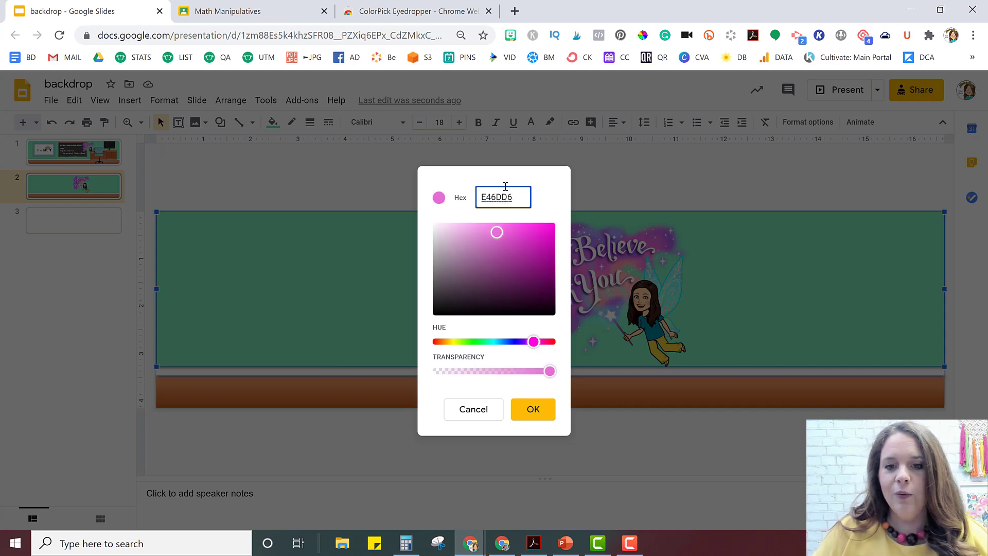
click(539, 408)
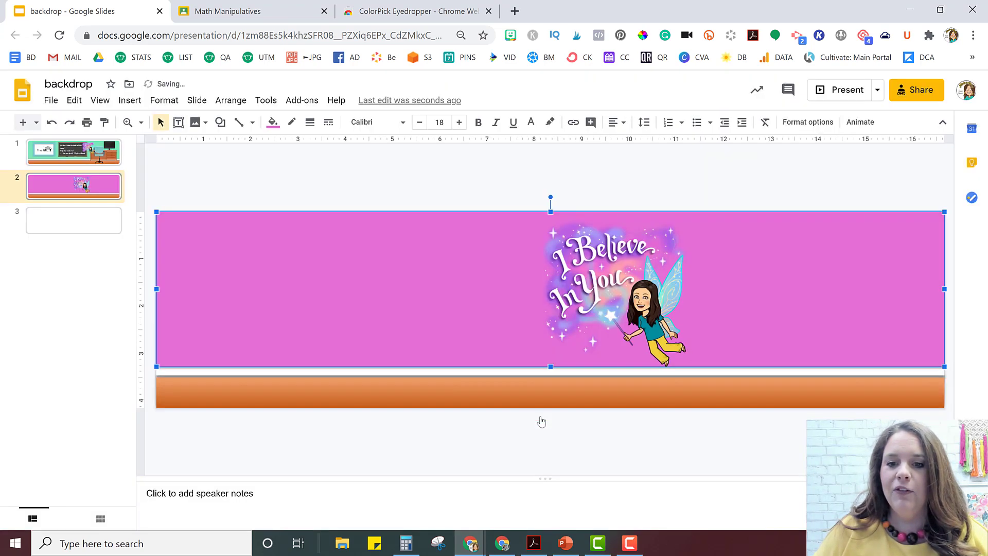
click(489, 191)
Step: Drag the I Believe In You Bitmoji to the slide's left edge, comparing against slide 1
click(600, 275)
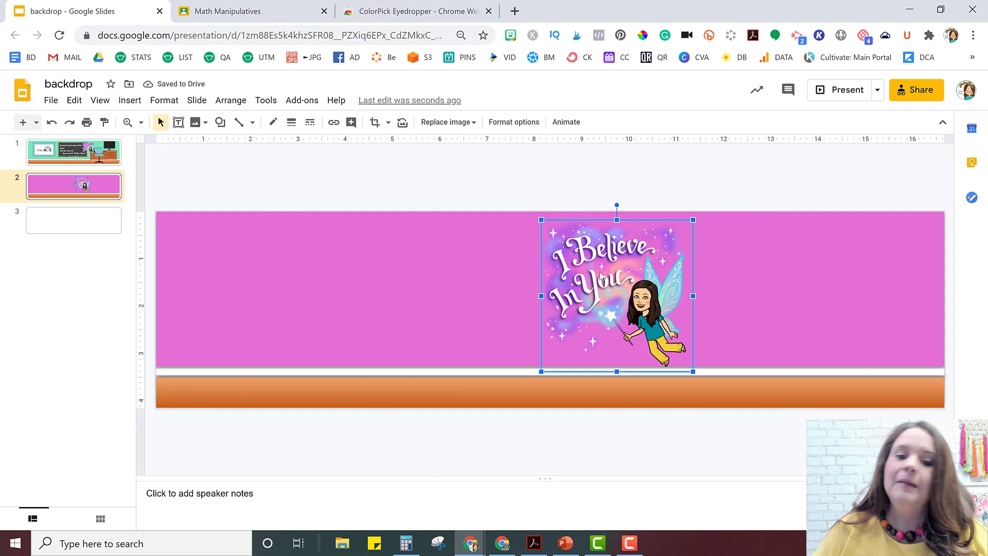
click(508, 167)
click(504, 304)
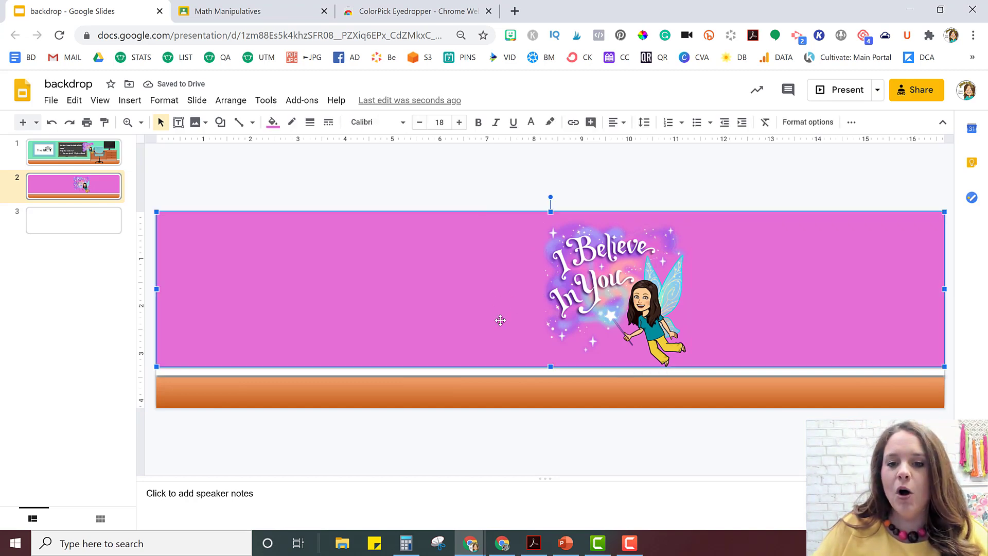
click(497, 391)
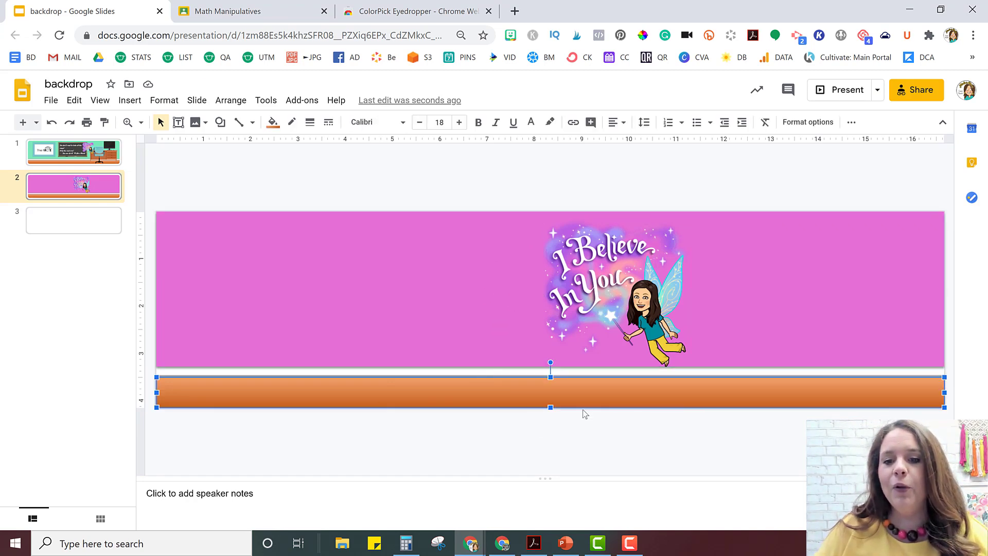
click(498, 194)
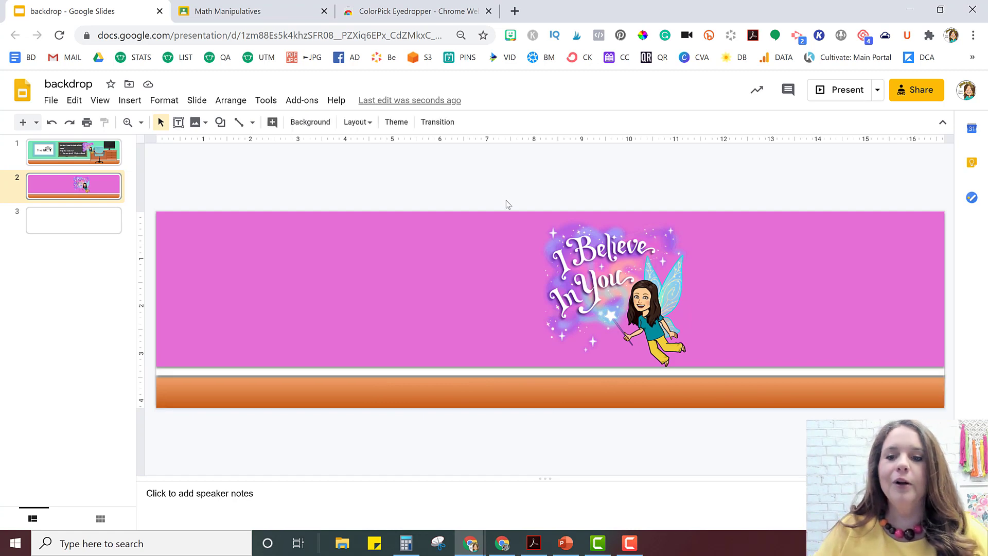
click(603, 278)
drag(655, 277, 270, 273)
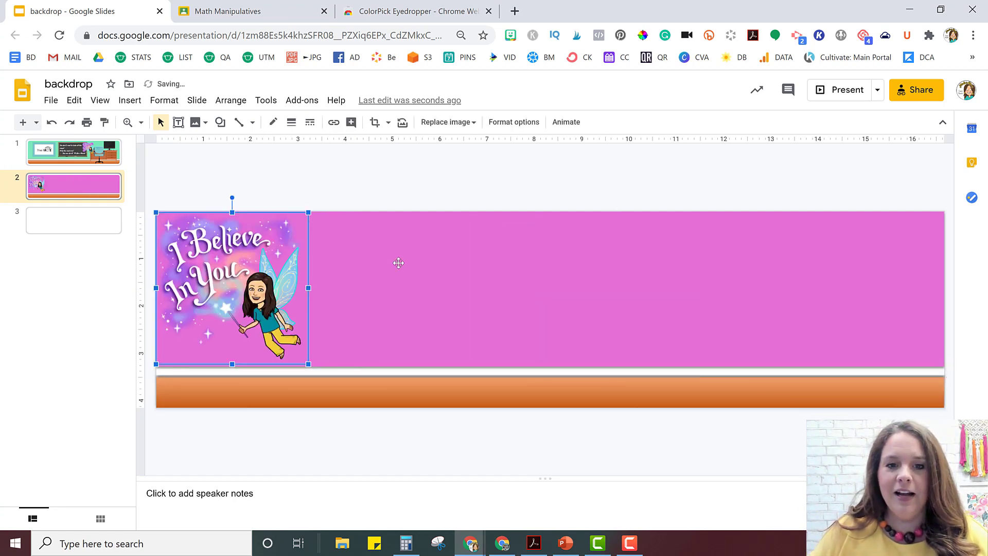
click(87, 151)
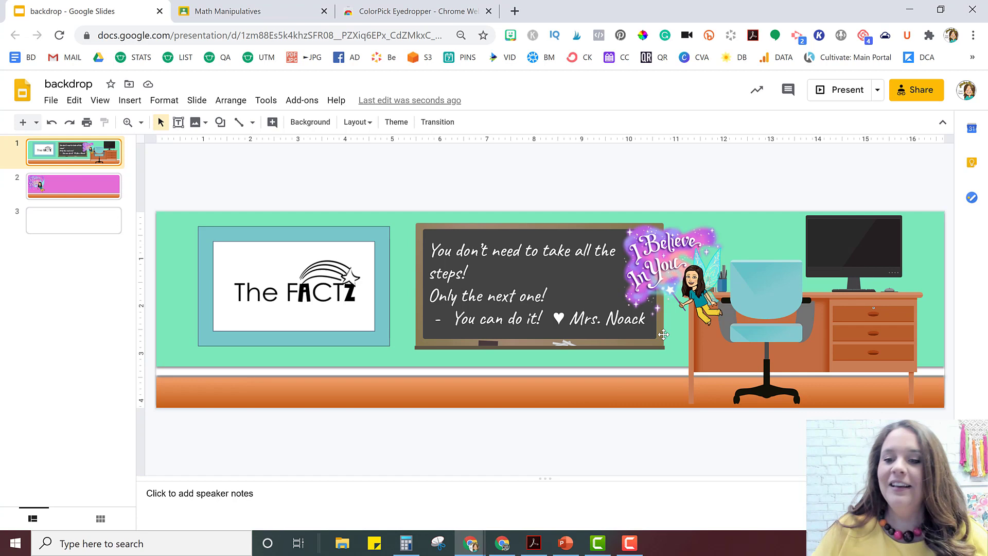
click(102, 192)
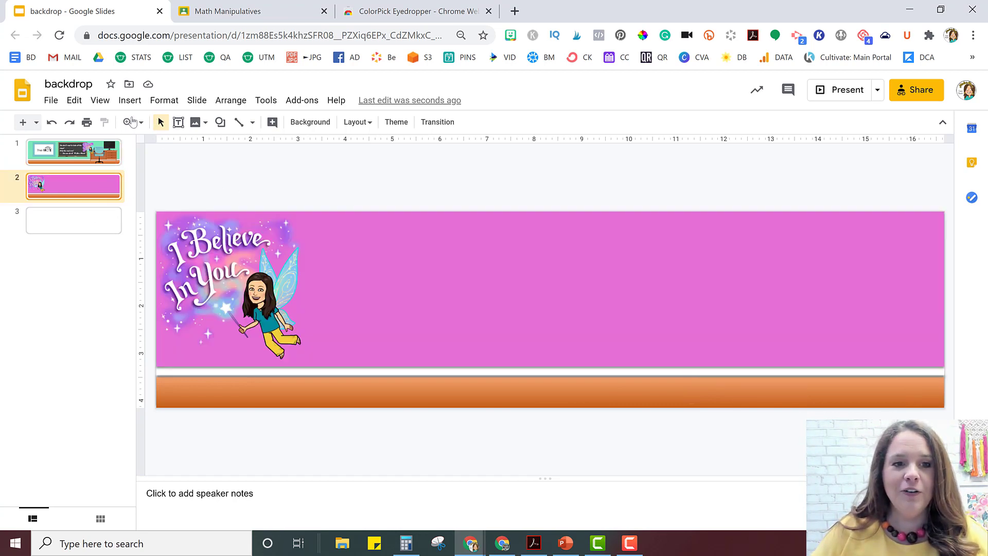
Step: Insert the peach desk-and-chair picture from a 'desk png' web image search
click(130, 100)
mouse_move(134, 126)
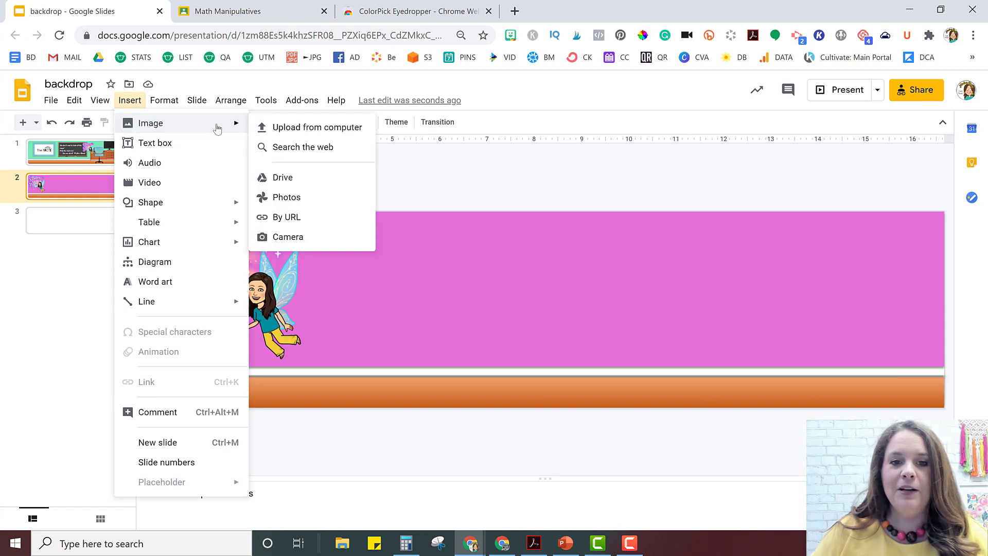
click(281, 148)
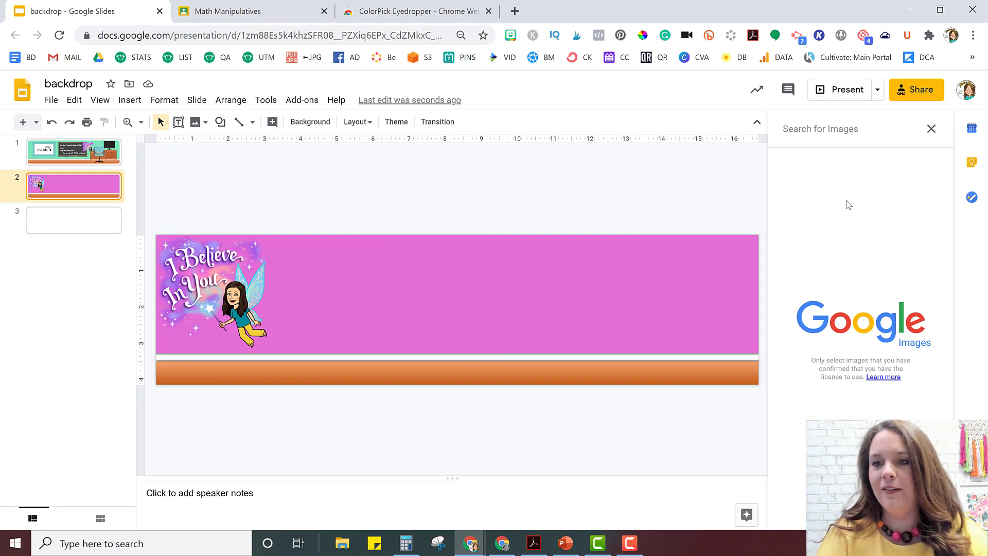
text(desk)
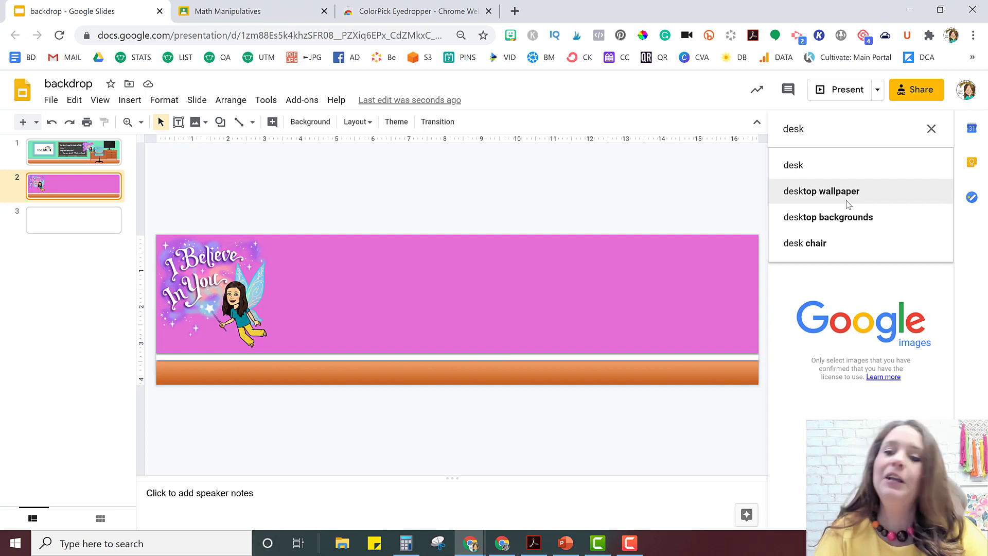
text(png)
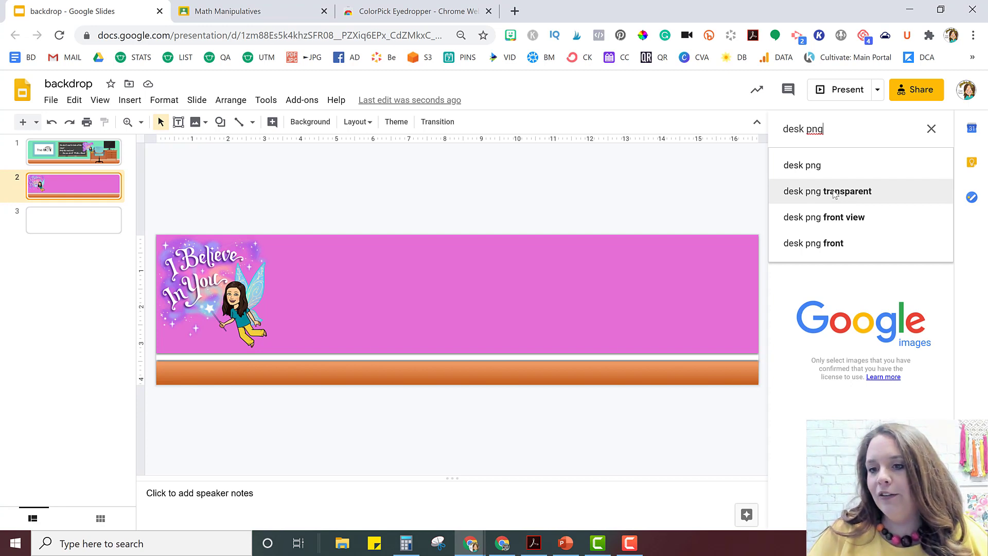
click(822, 163)
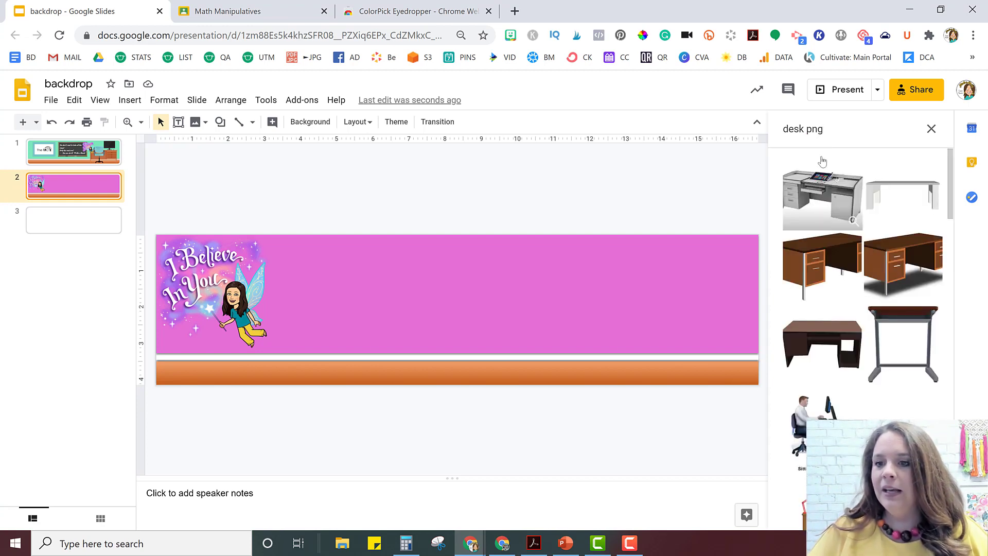
scroll(851, 247, down, 4)
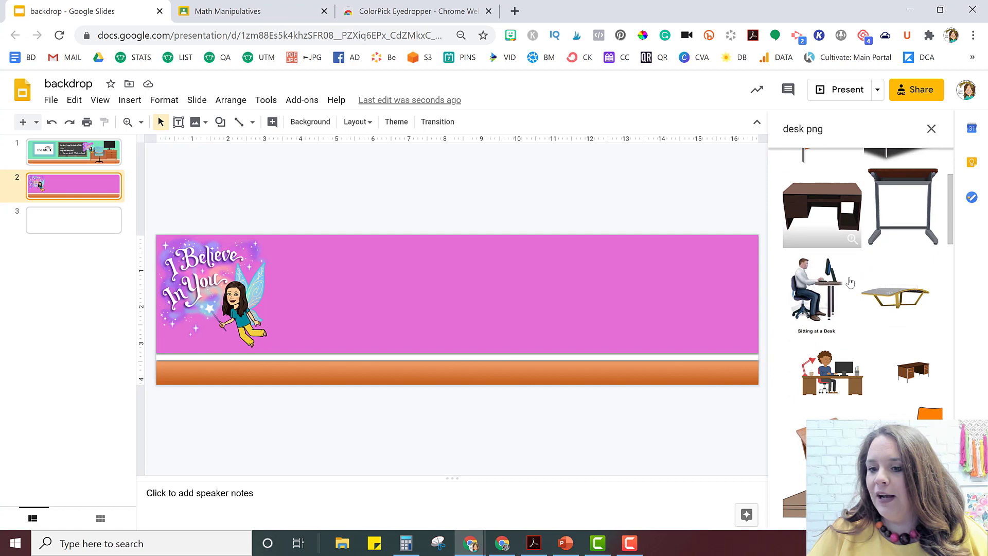
scroll(877, 347, down, 4)
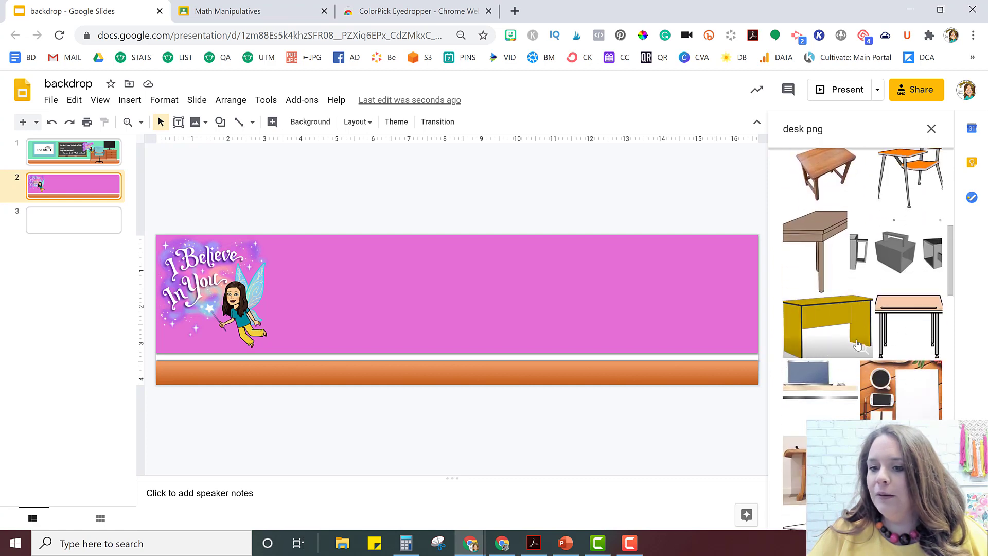
scroll(866, 352, down, 5)
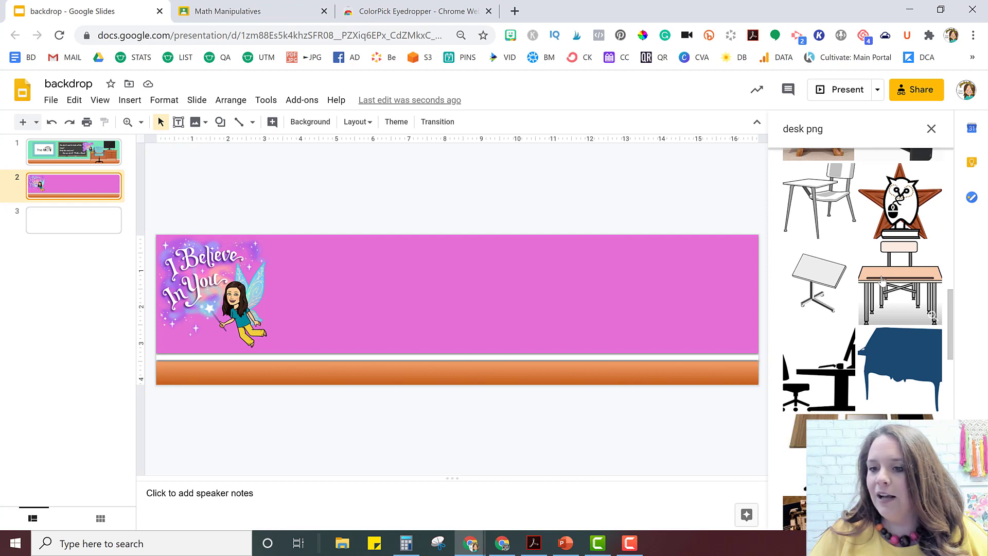
click(896, 281)
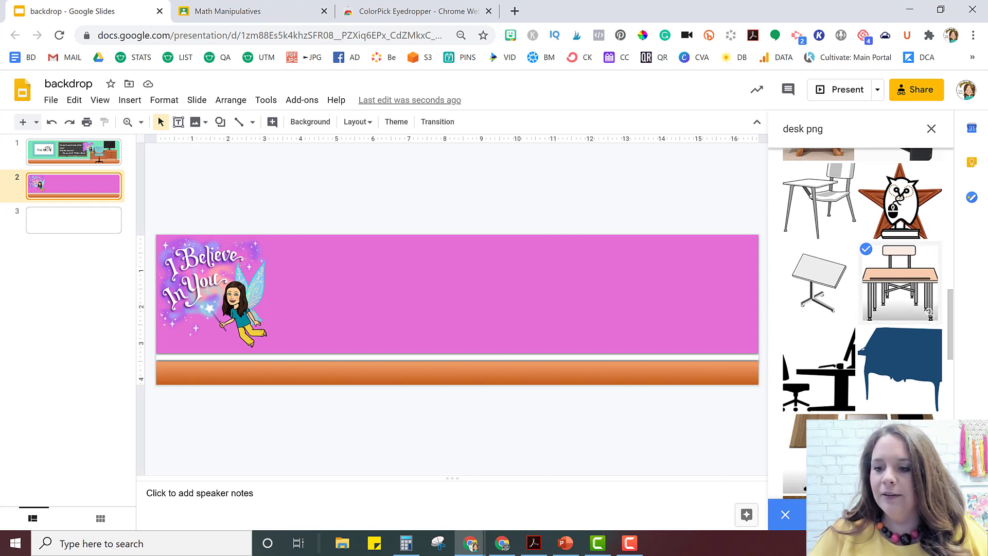
click(787, 515)
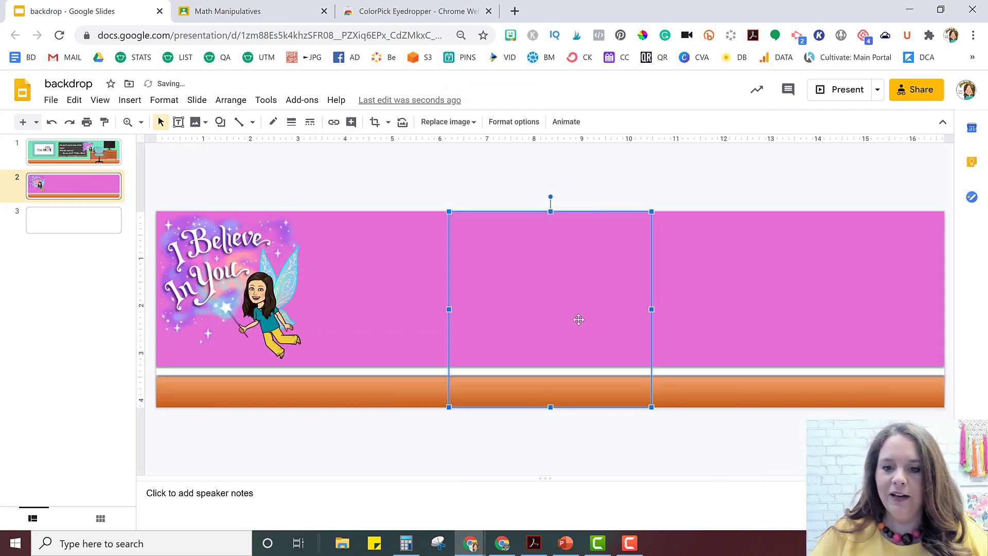
Step: Shrink the desk and place it on the right side of the slide
drag(648, 295, 761, 300)
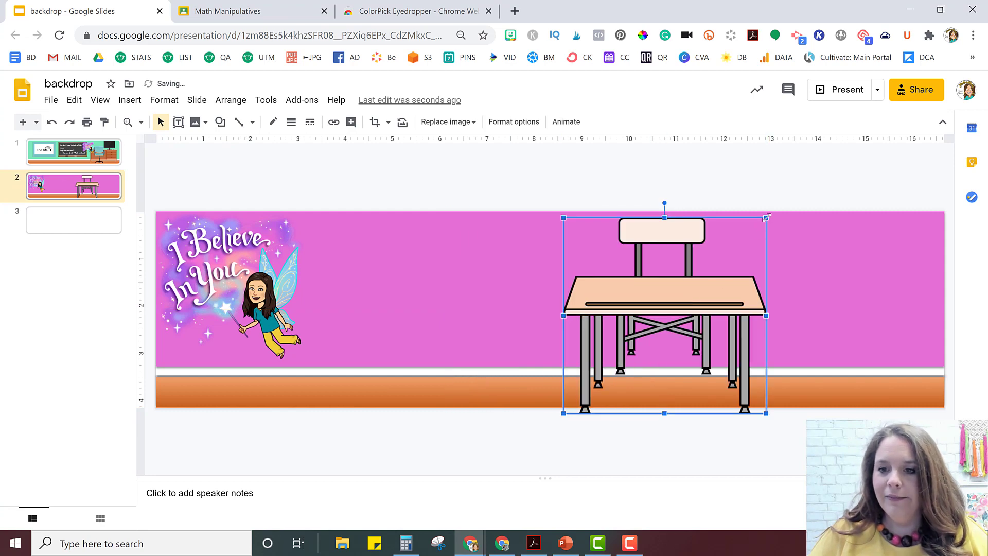
drag(767, 214, 736, 247)
drag(693, 318, 855, 308)
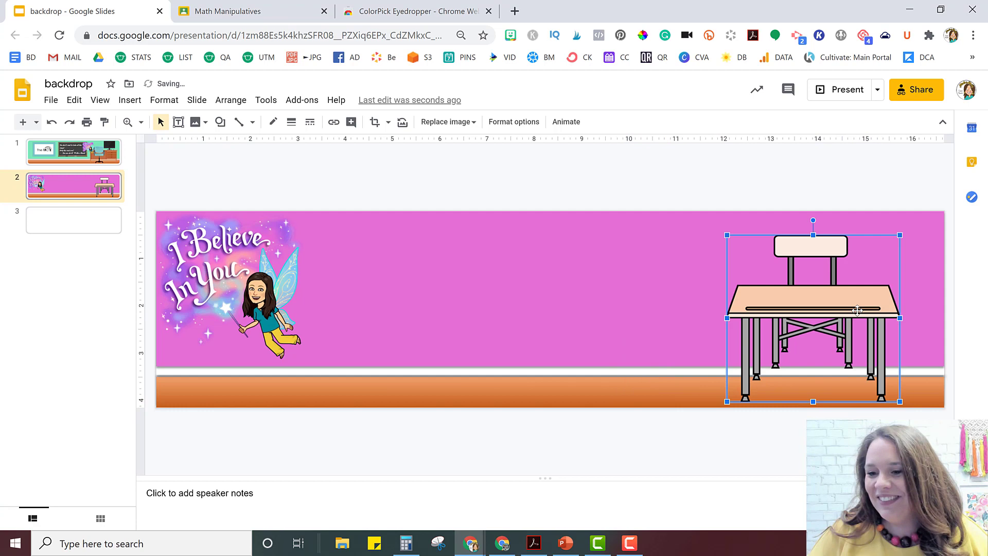
Step: Insert the wall bookshelf picture from a 'bookshelf png' web image search
click(824, 226)
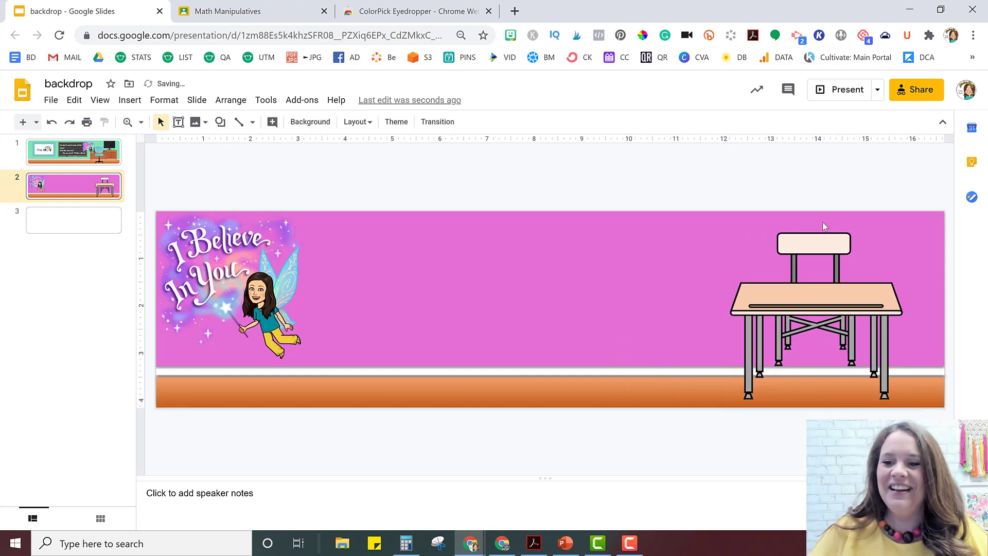
click(129, 100)
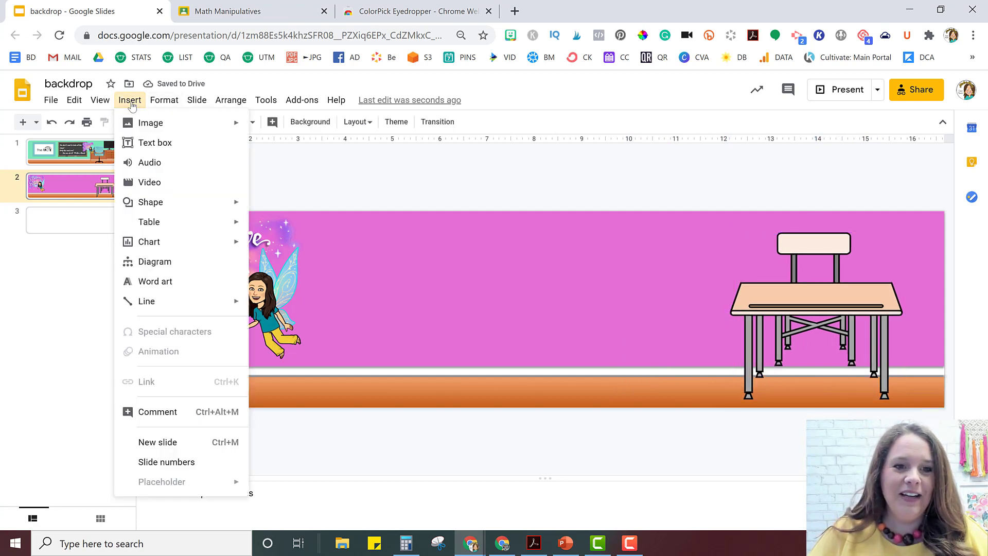
mouse_move(147, 125)
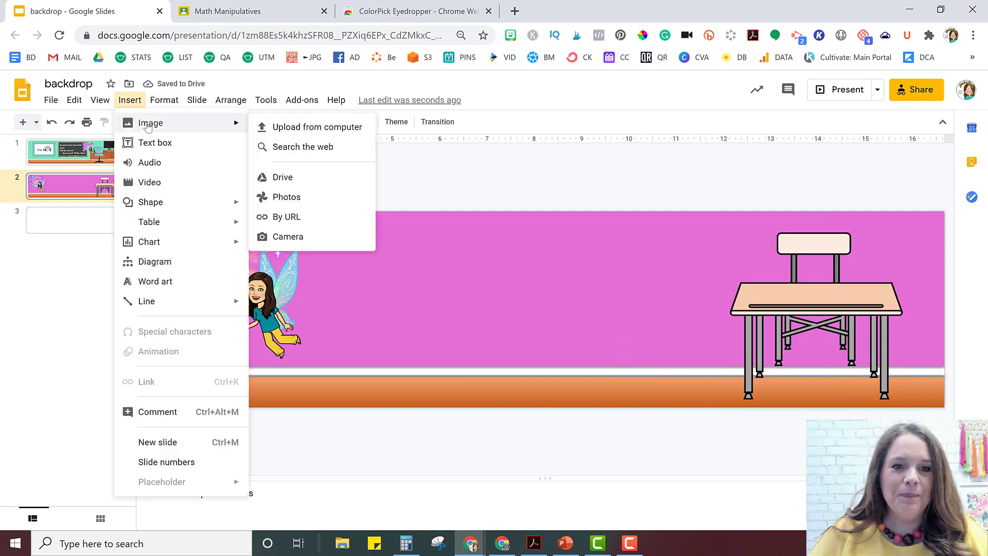
click(298, 148)
click(838, 126)
key(ctrl+a)
text(book)
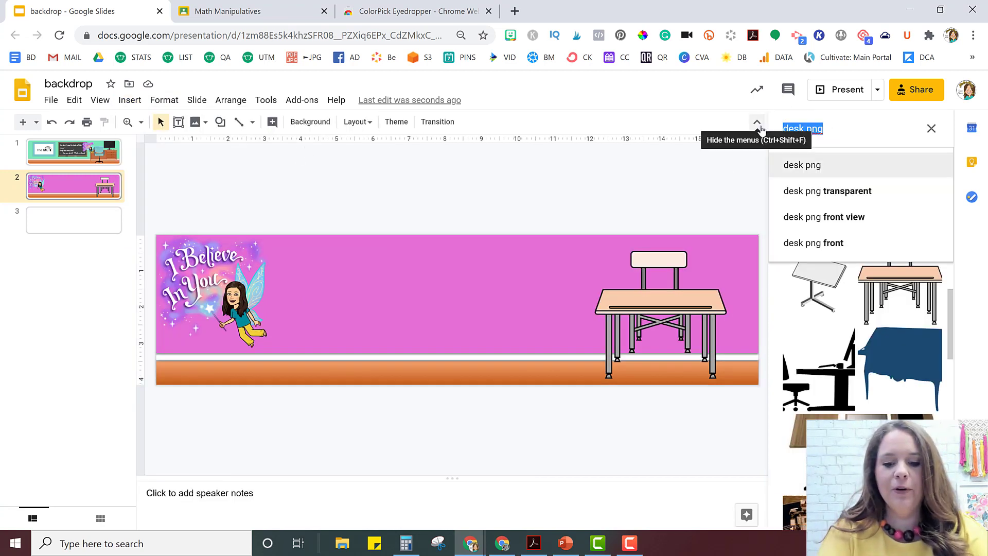
text(shelf png)
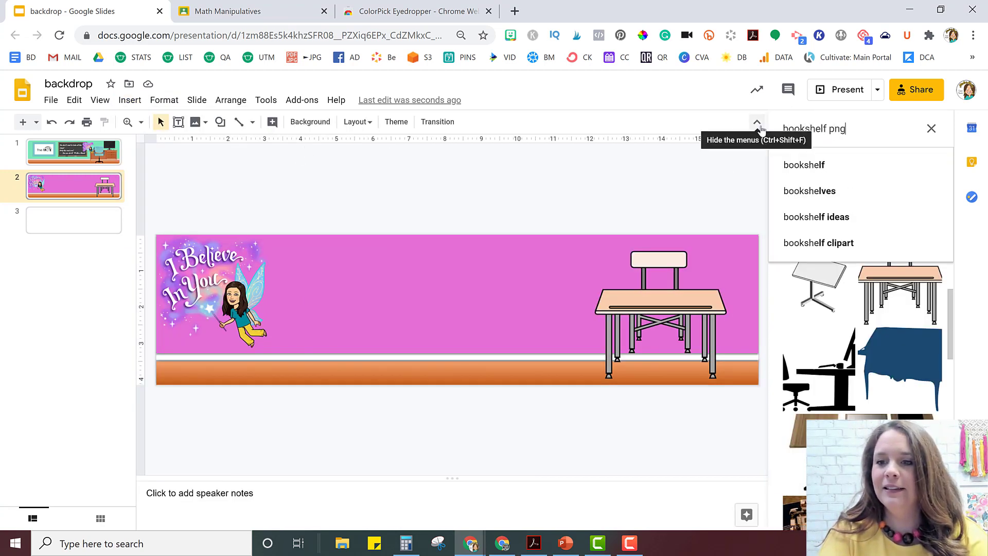
key(Return)
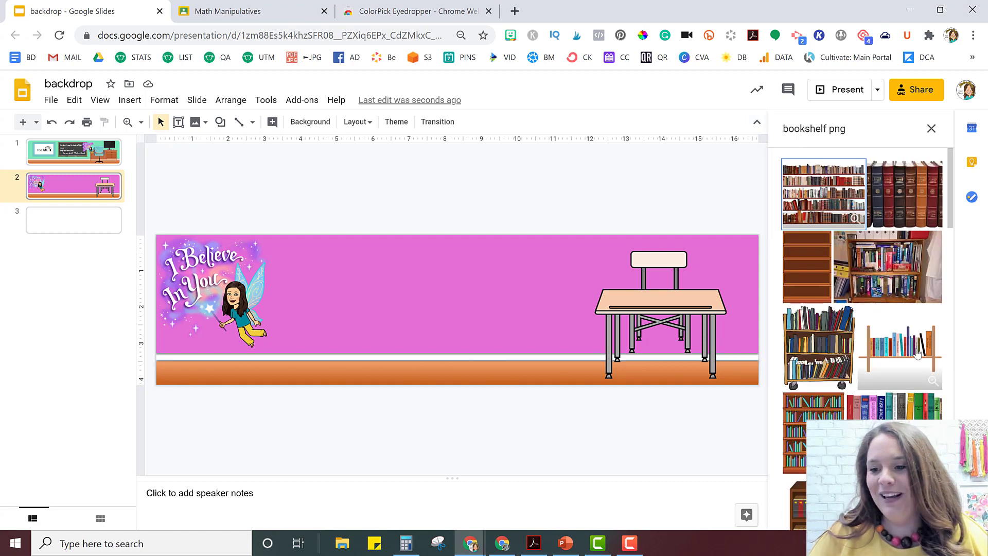
scroll(902, 410, down, 3)
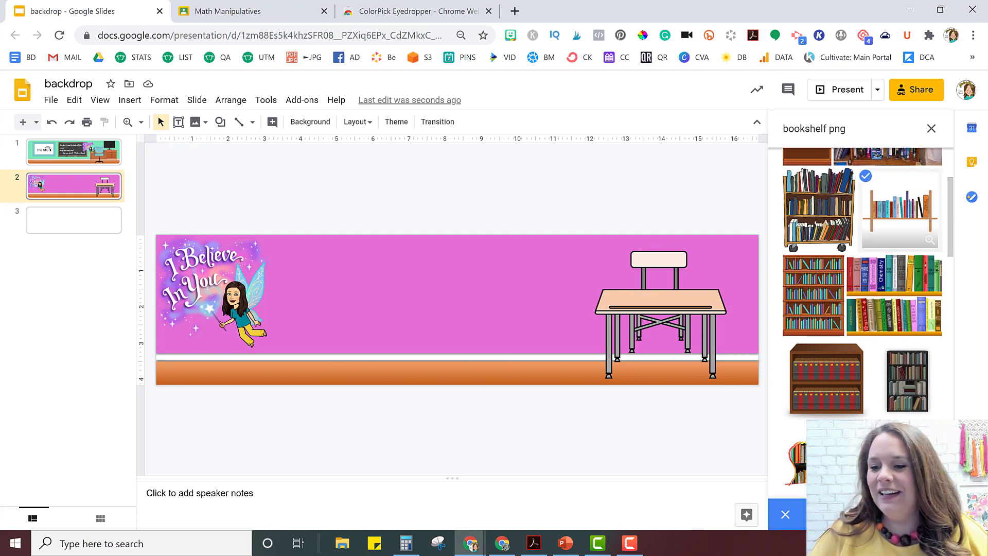
click(911, 208)
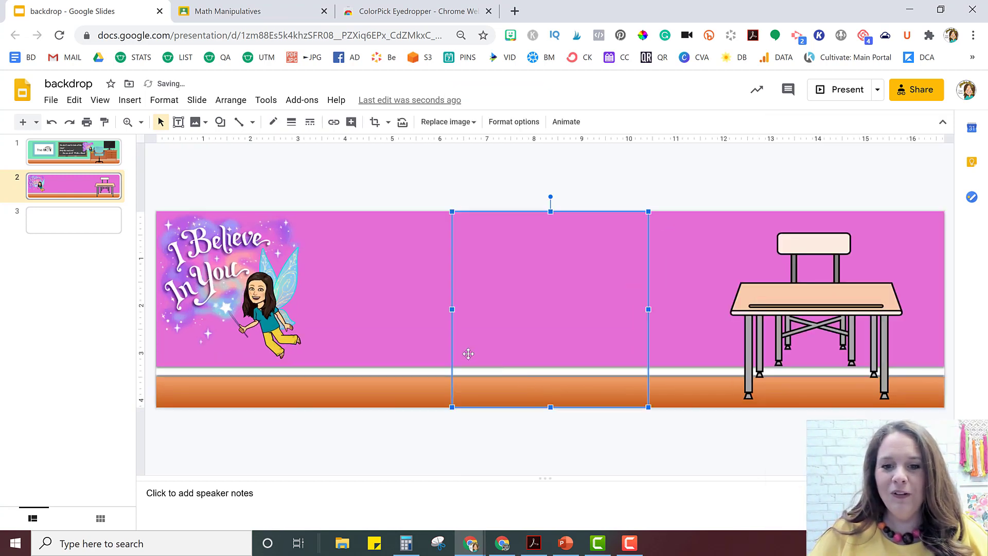
Step: Enlarge the bookshelf slightly and position it between the fairy Bitmoji and the desk
drag(548, 309, 423, 321)
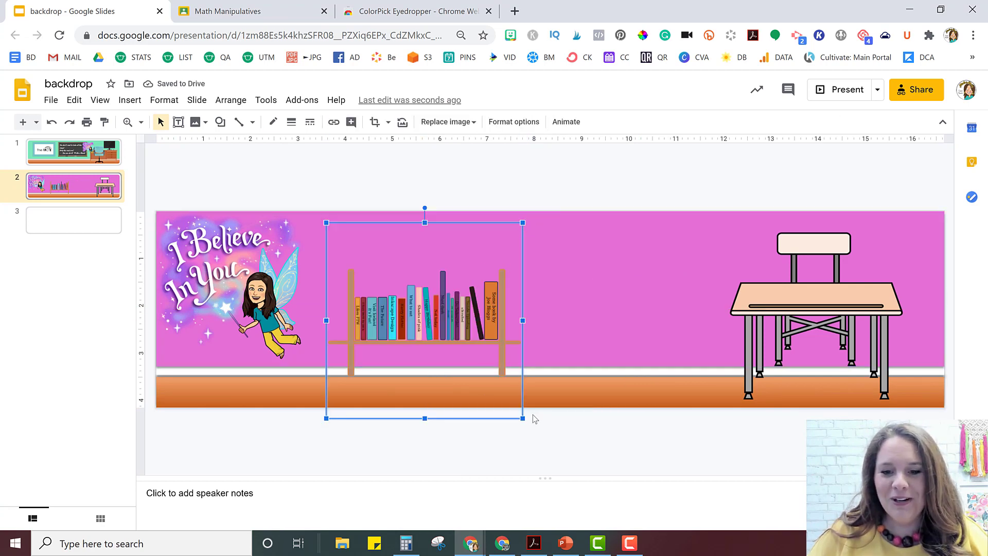
drag(541, 437, 559, 456)
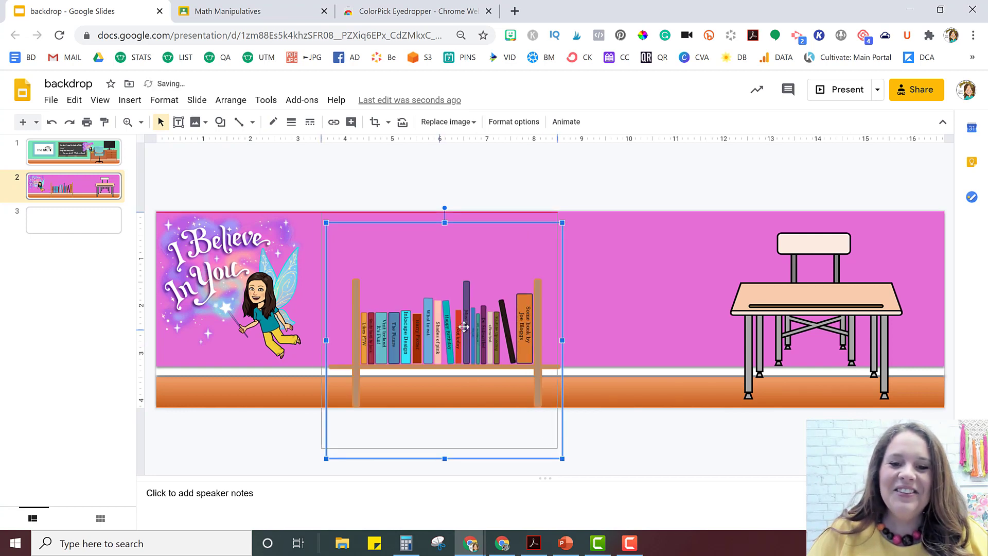
drag(476, 345, 456, 324)
click(591, 198)
Step: Drag the guitar-playing Bitmoji from the Bitmoji extension onto the slide, nudged just left of the desk
click(520, 202)
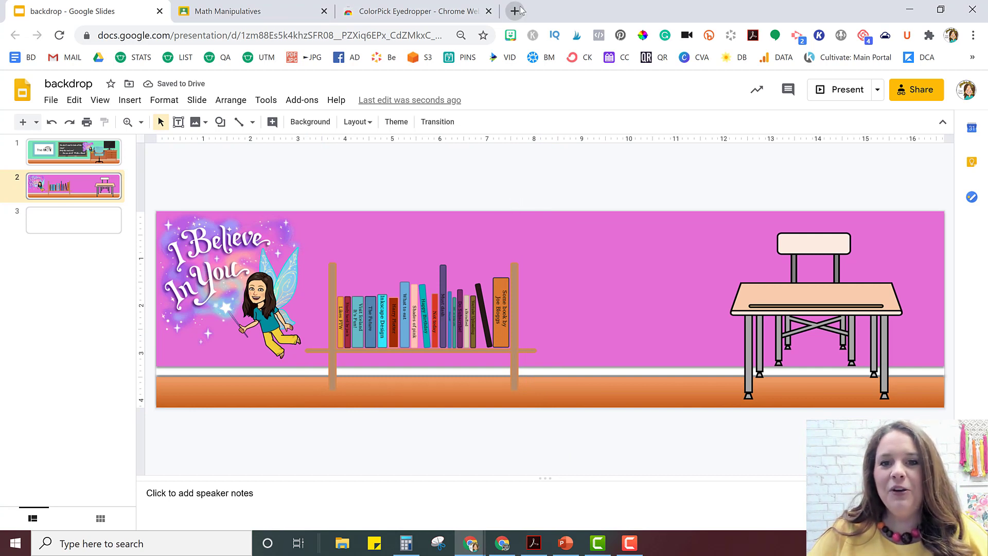
click(512, 37)
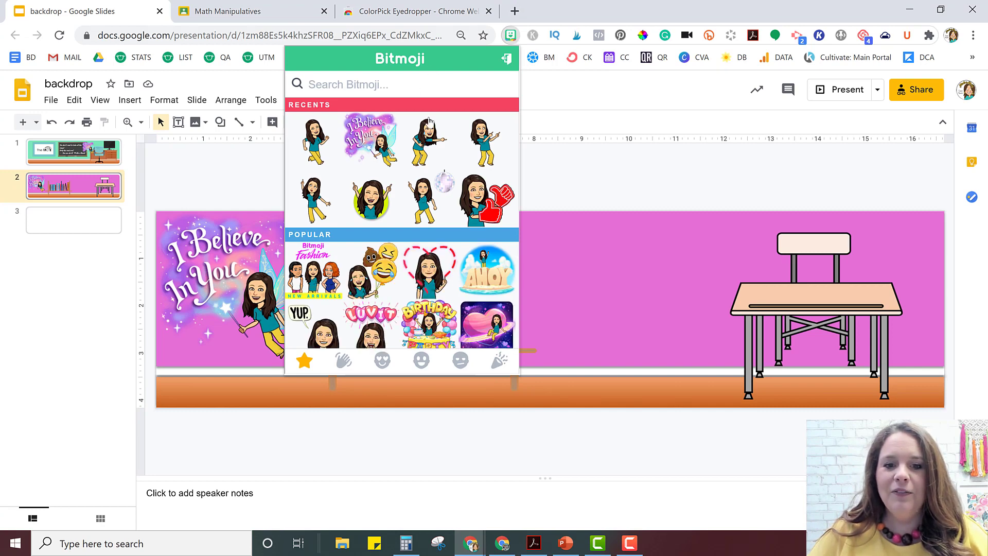
scroll(436, 234, down, 1)
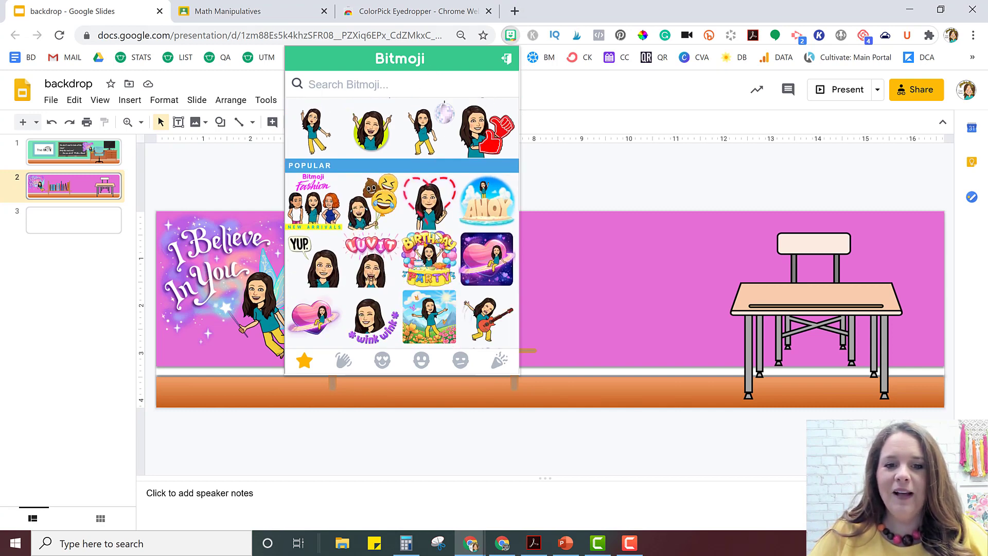
scroll(437, 236, down, 1)
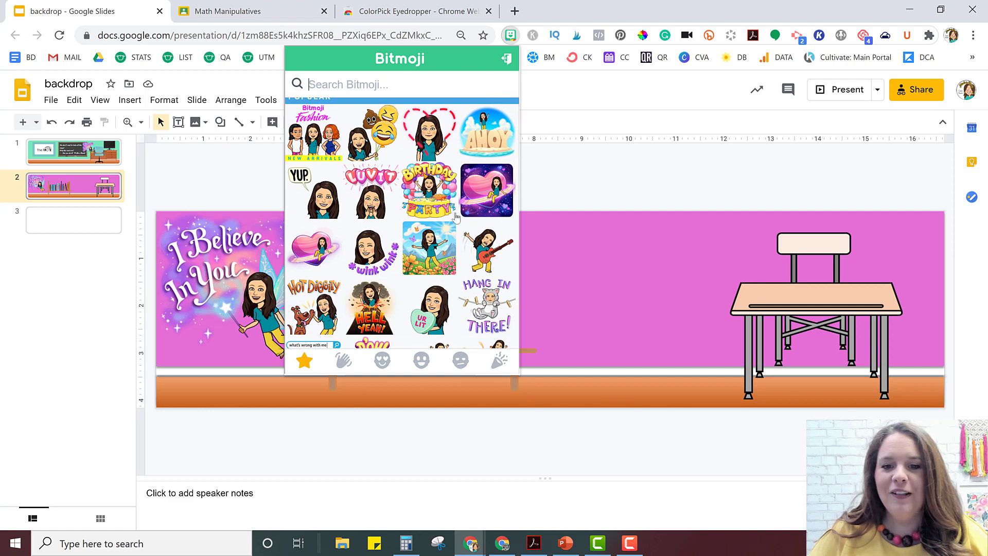
scroll(456, 216, down, 1)
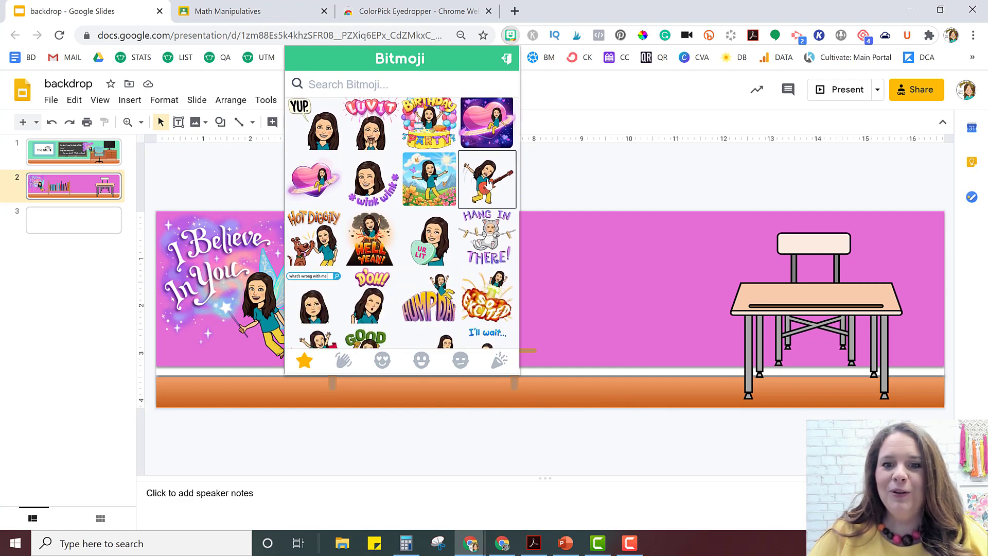
mouse_move(488, 183)
mouse_down()
mouse_move(514, 209)
mouse_move(497, 186)
mouse_up()
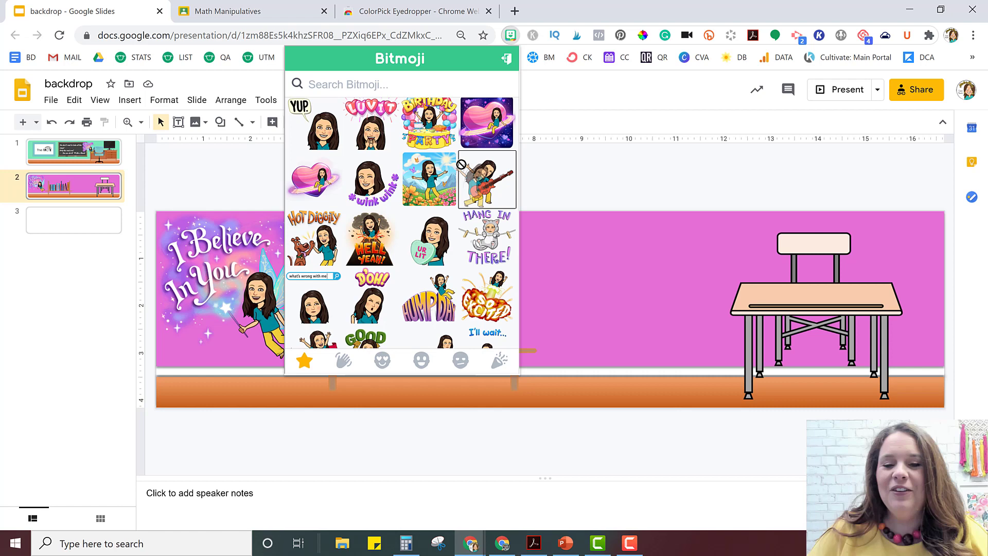
drag(461, 164, 605, 284)
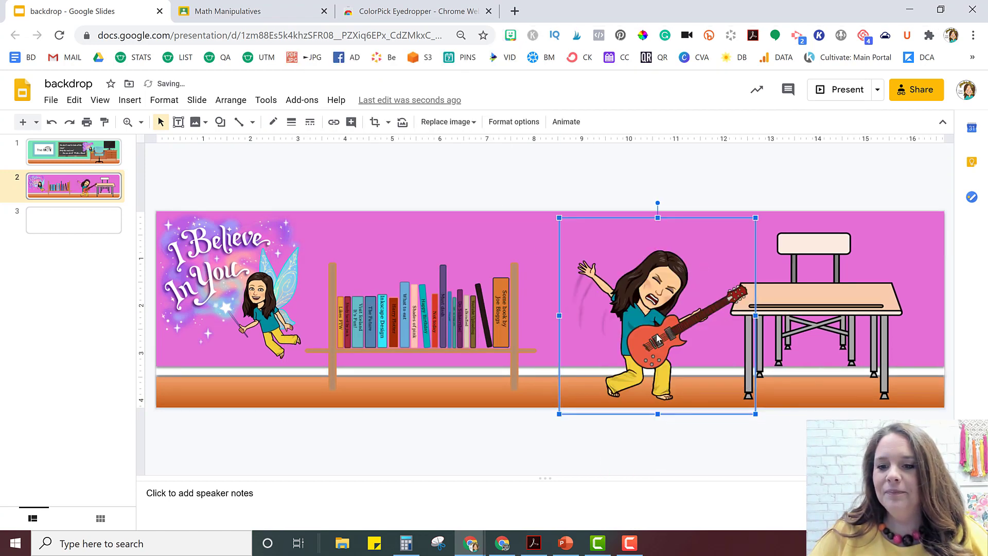
drag(658, 338, 631, 339)
click(698, 461)
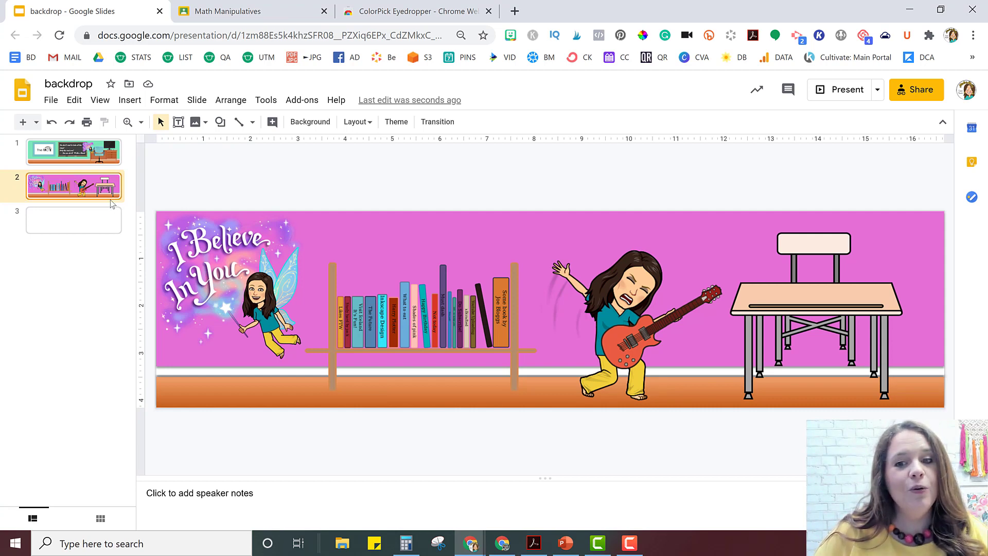
Step: Download the current slide via File > Download > PNG image, saved as backdrop (1).png
click(51, 100)
mouse_move(96, 245)
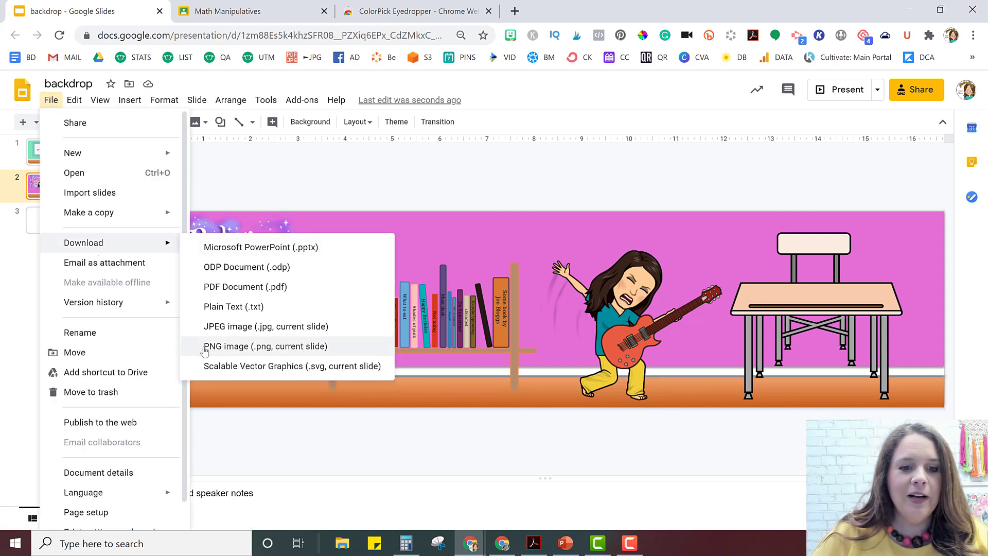
click(247, 351)
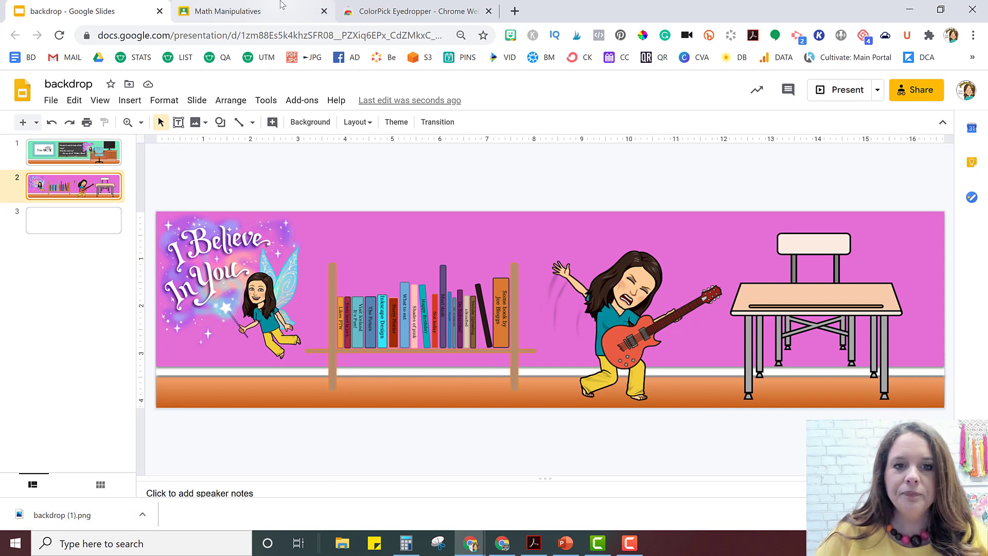
Step: From the Math Manipulatives tab, go to the Classes overview and open the CHALLENGE class
click(264, 14)
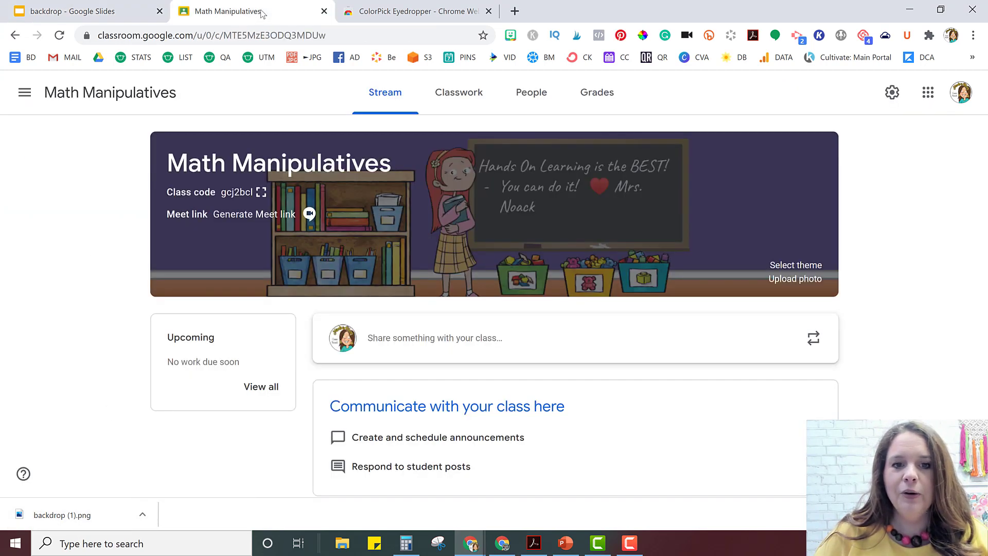
click(24, 93)
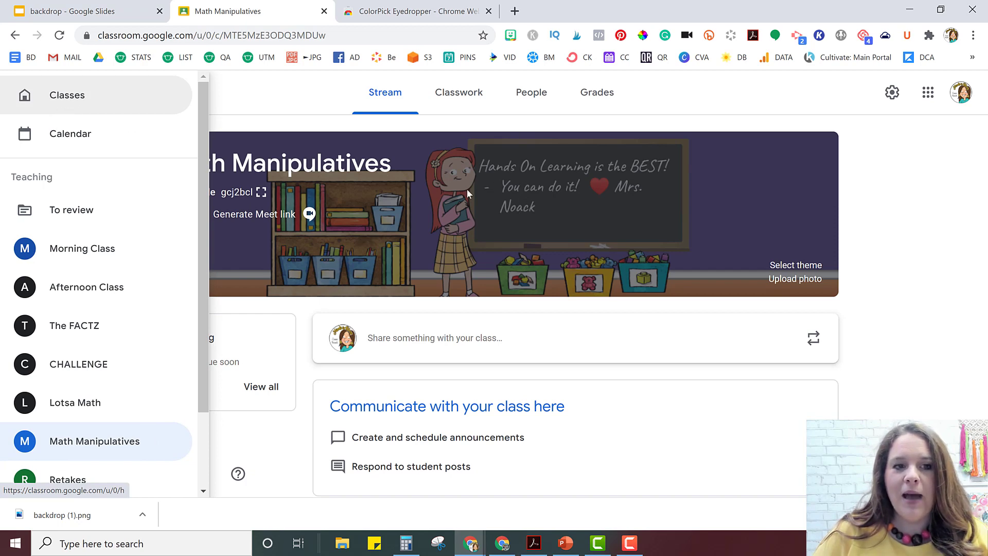
click(64, 101)
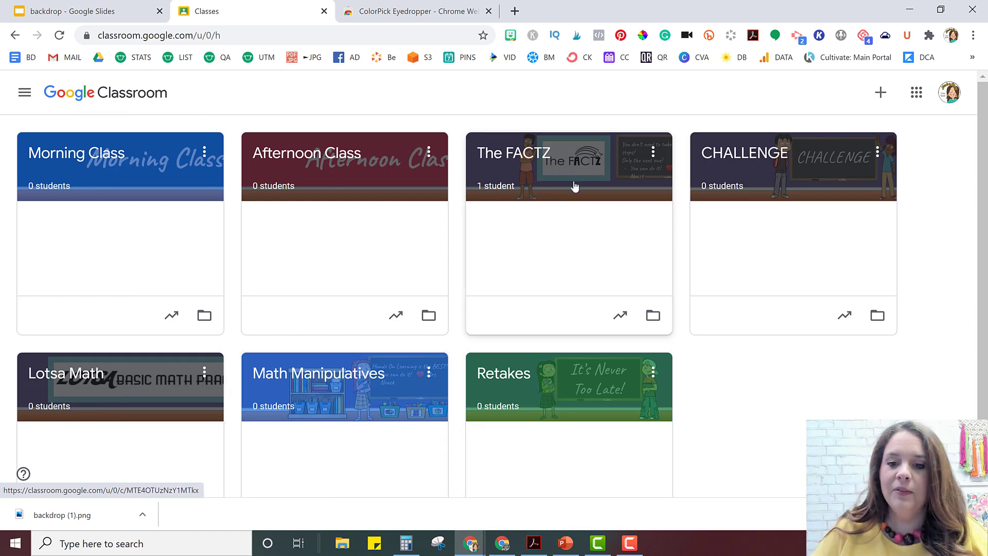
click(820, 163)
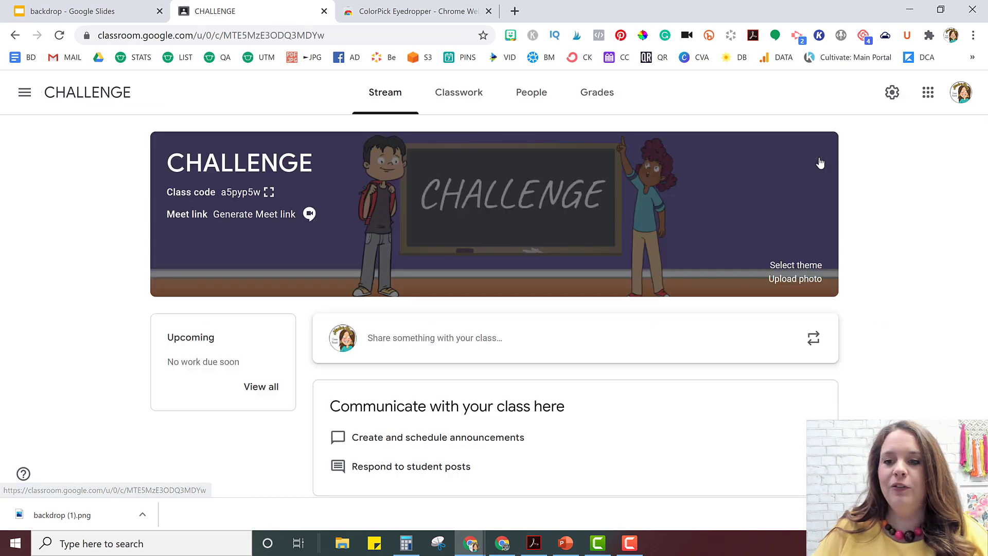
Step: Upload 'backdrop (1)' from the Downloads folder as the new header photo
click(800, 282)
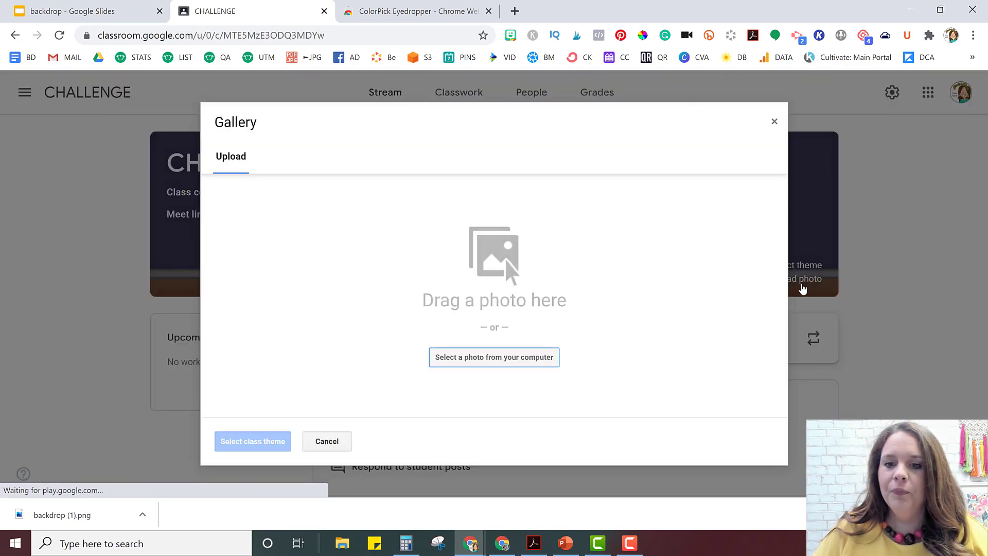
click(505, 357)
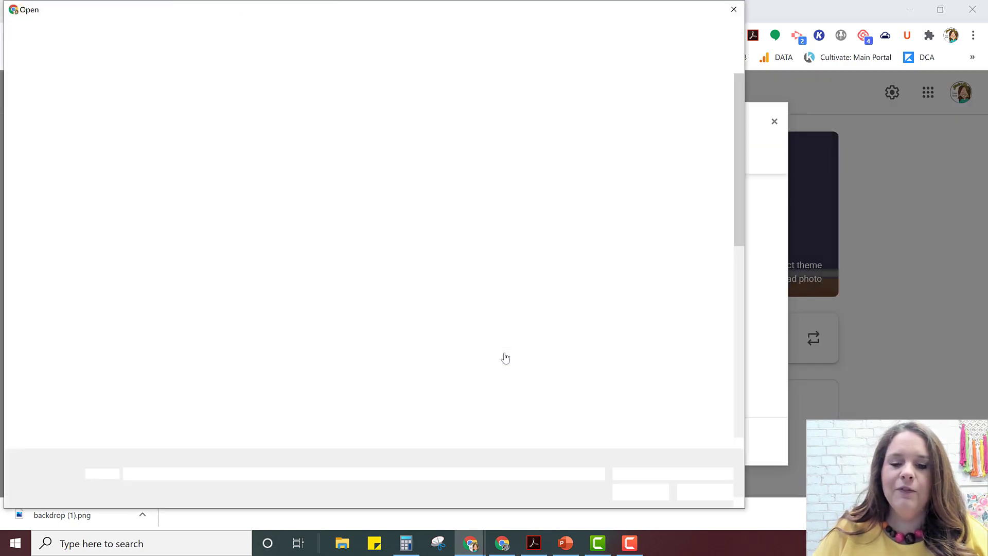
click(56, 129)
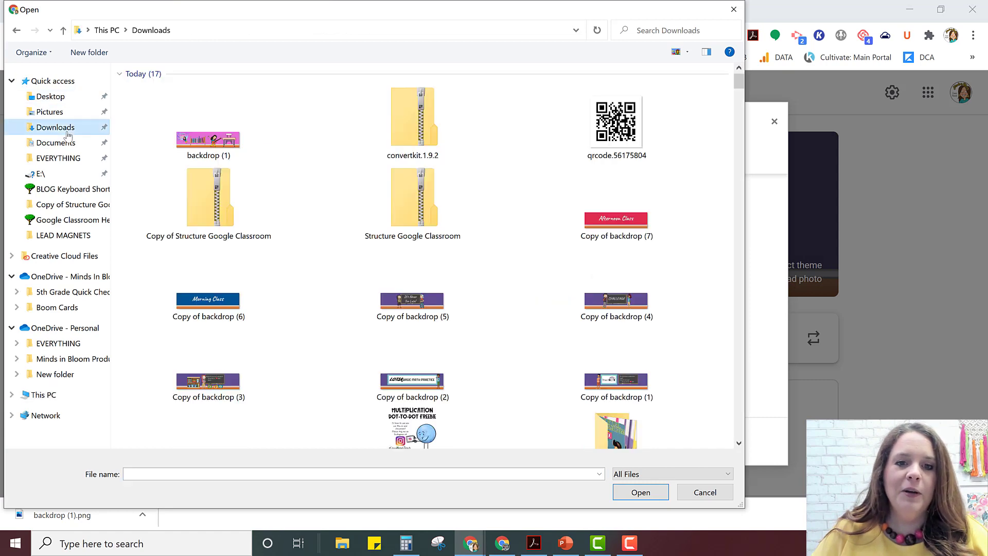
click(194, 130)
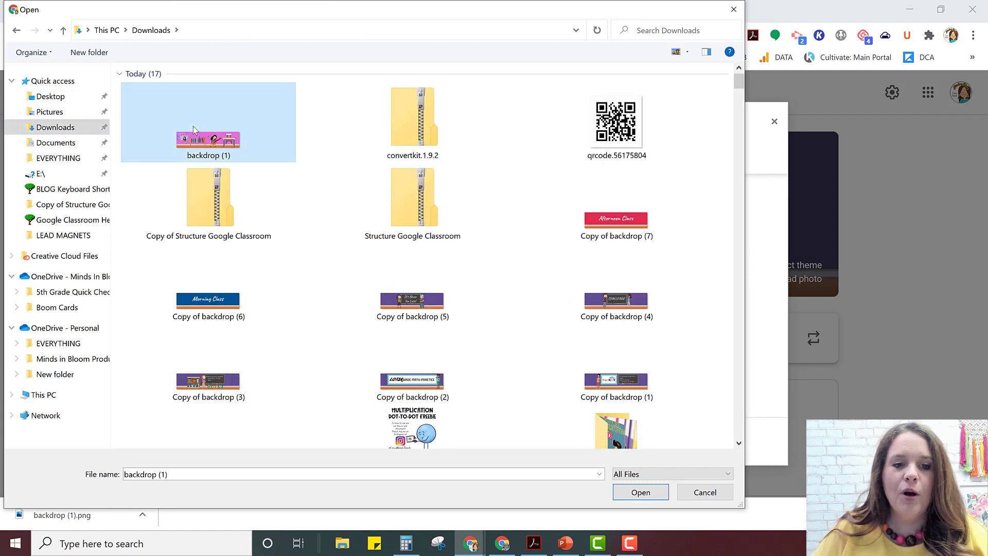
click(641, 492)
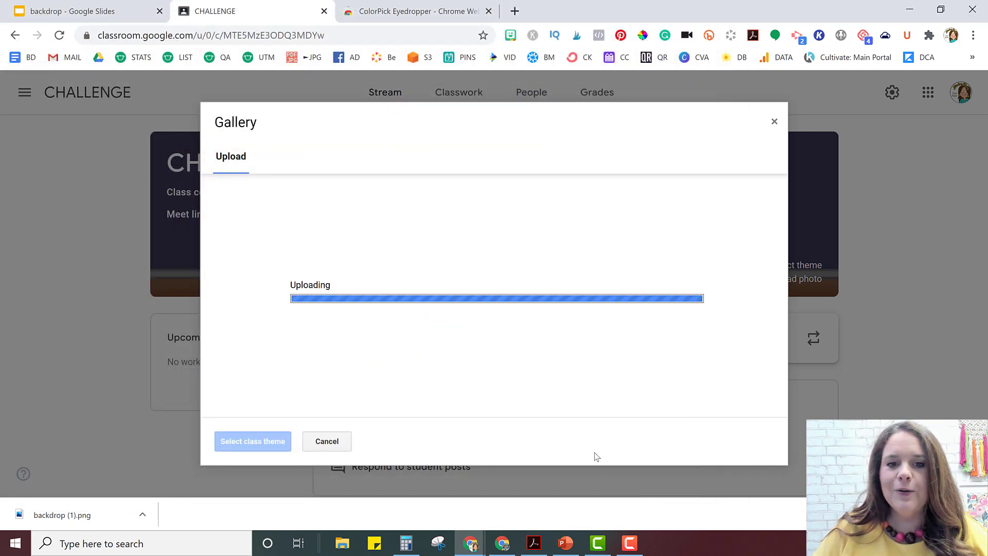
Step: Stretch the crop to cover the whole backdrop and apply it as the class theme
drag(525, 292, 457, 275)
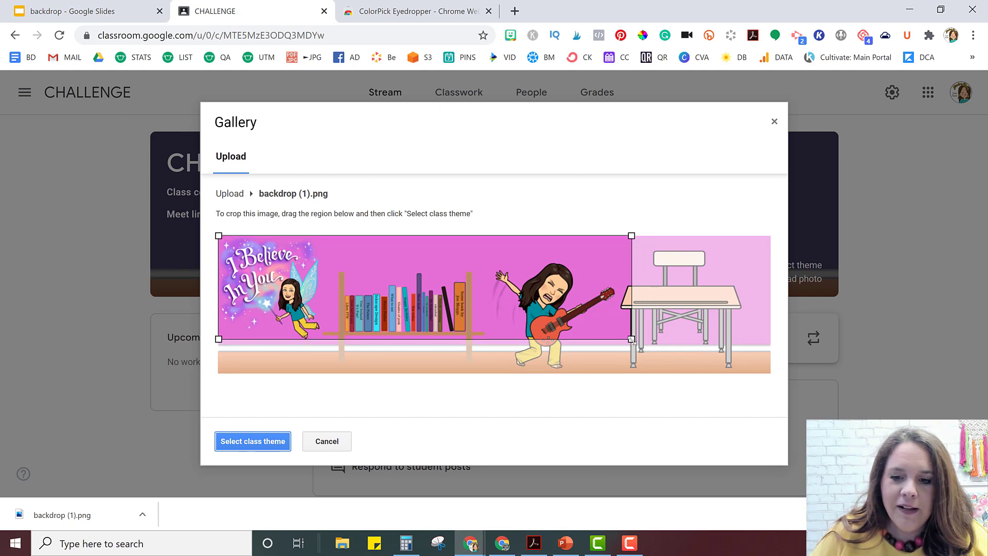
drag(631, 339, 767, 369)
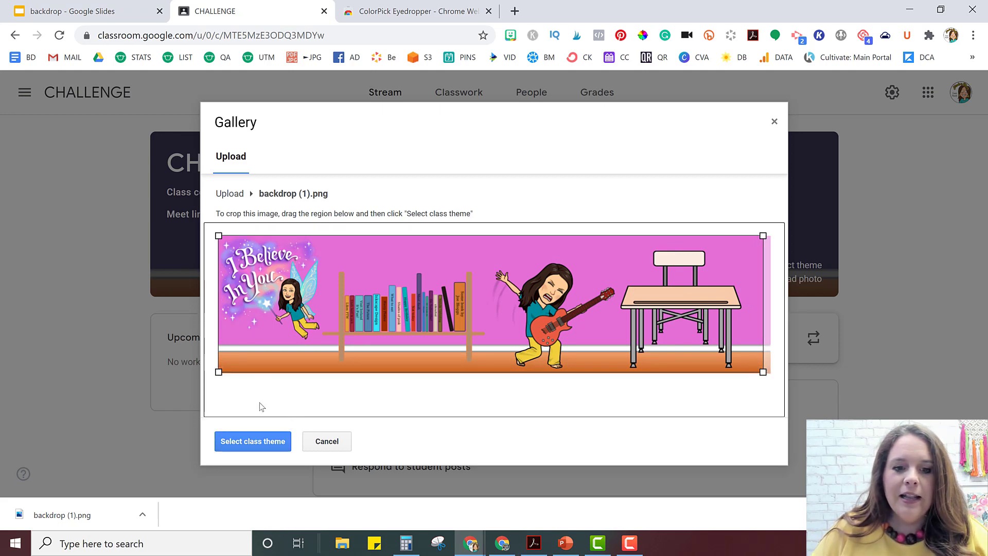
click(253, 441)
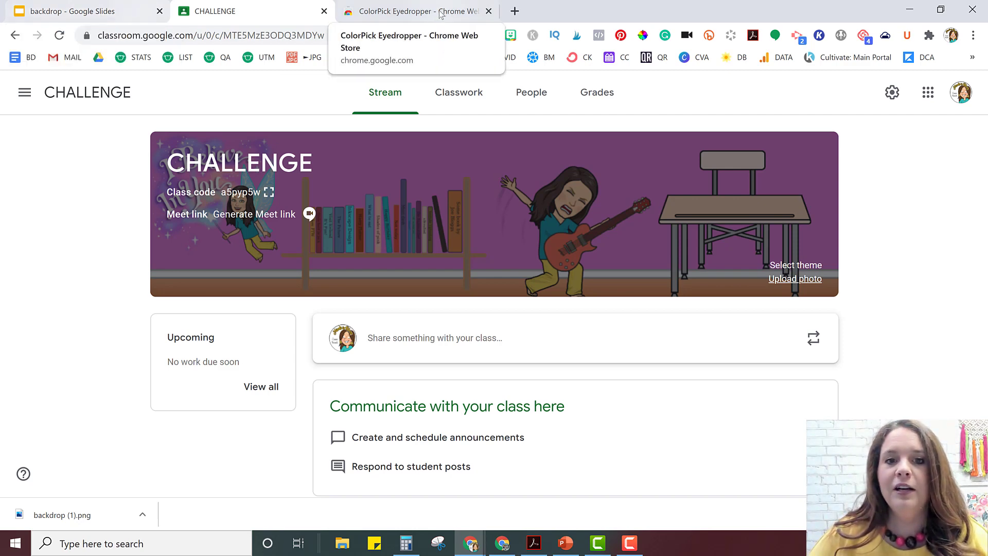
Step: Load Google Drive and open the Classroom folder
click(406, 11)
click(289, 34)
text(drive)
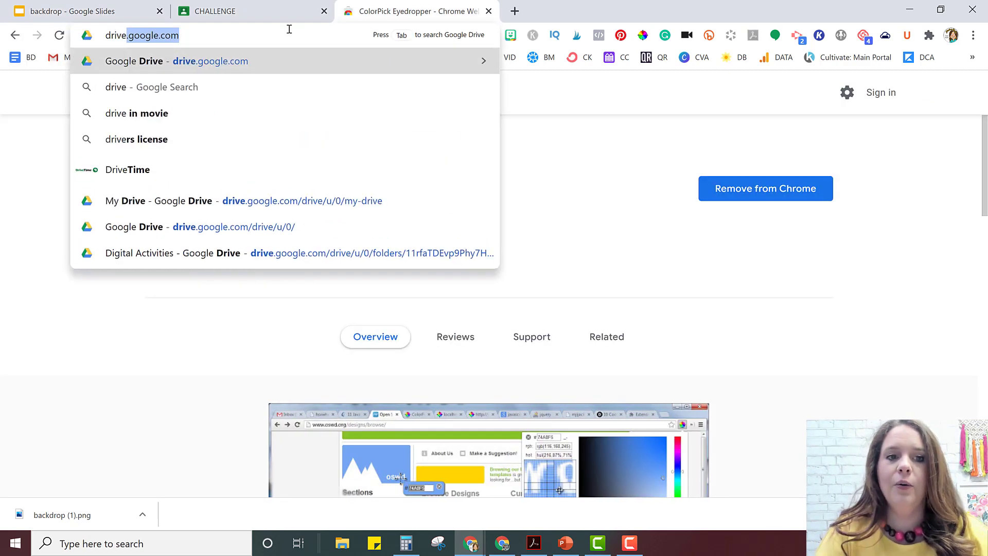
key(Return)
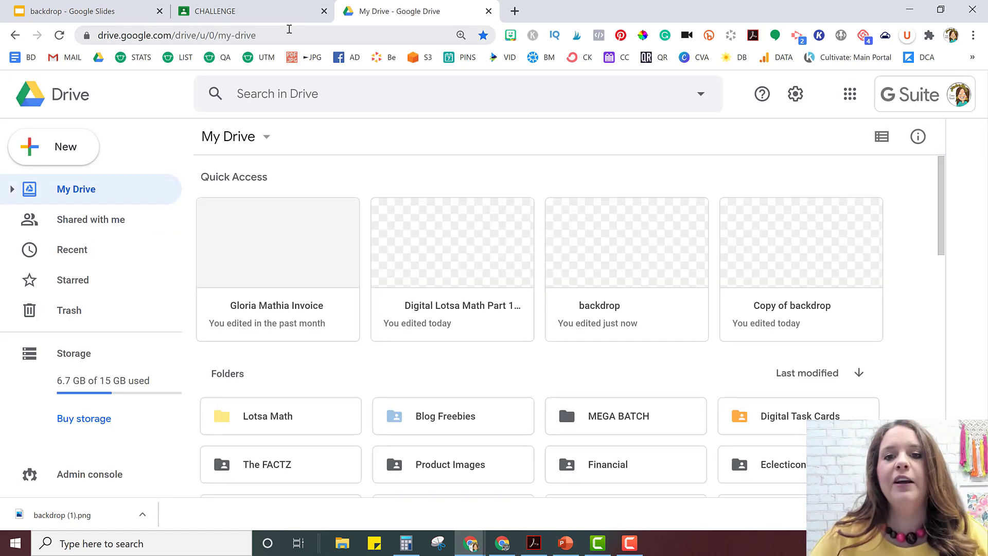
scroll(587, 242, down, 5)
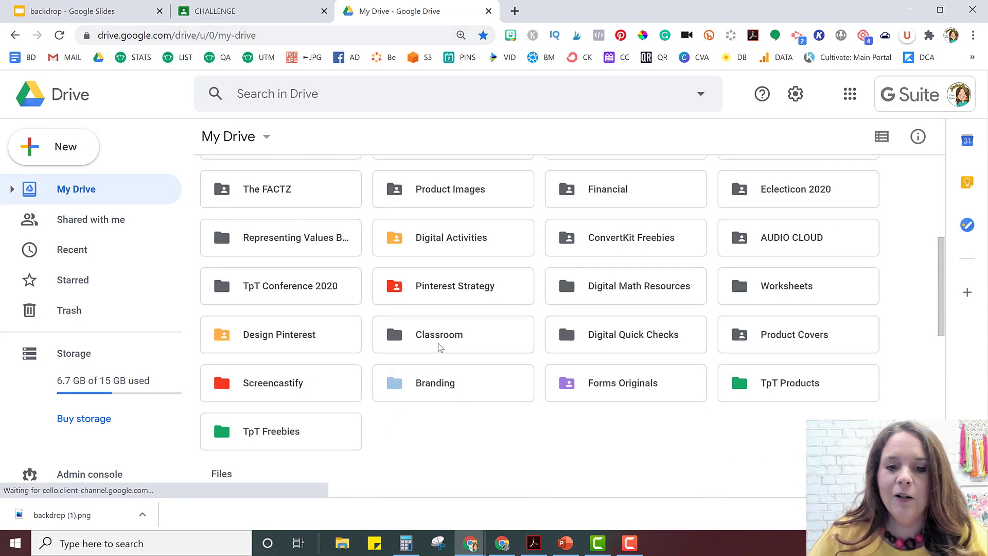
double_click(418, 339)
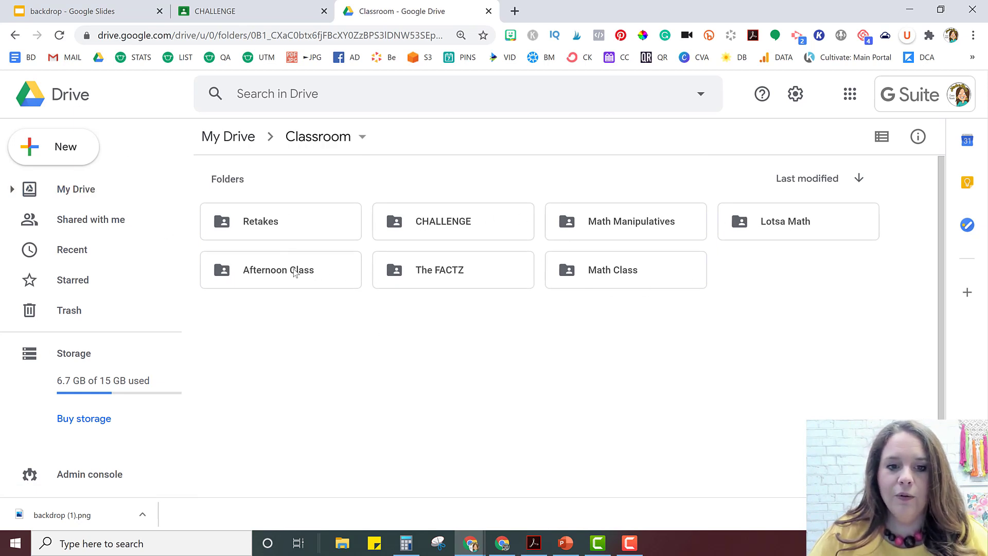
Step: Change The FACTZ folder's colour to red
click(439, 276)
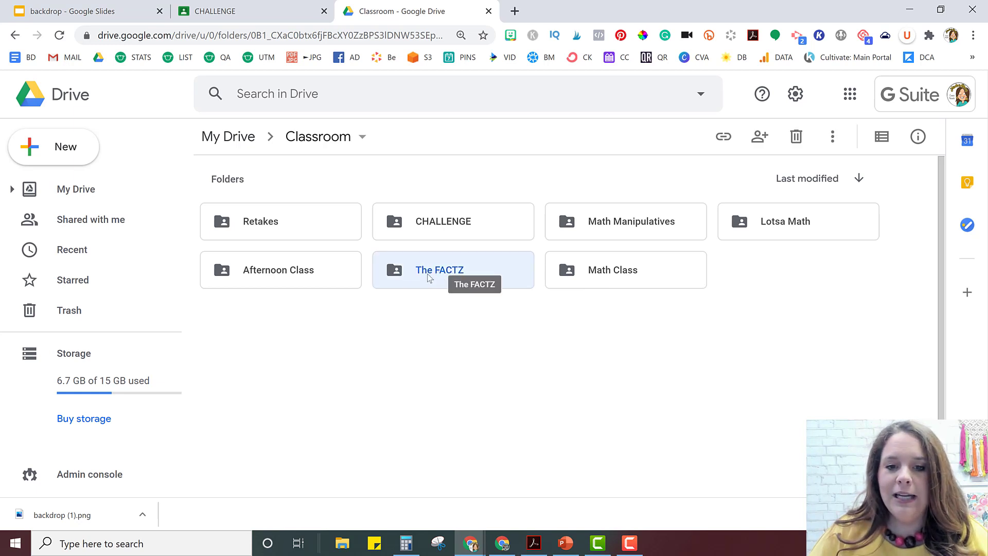
right_click(428, 277)
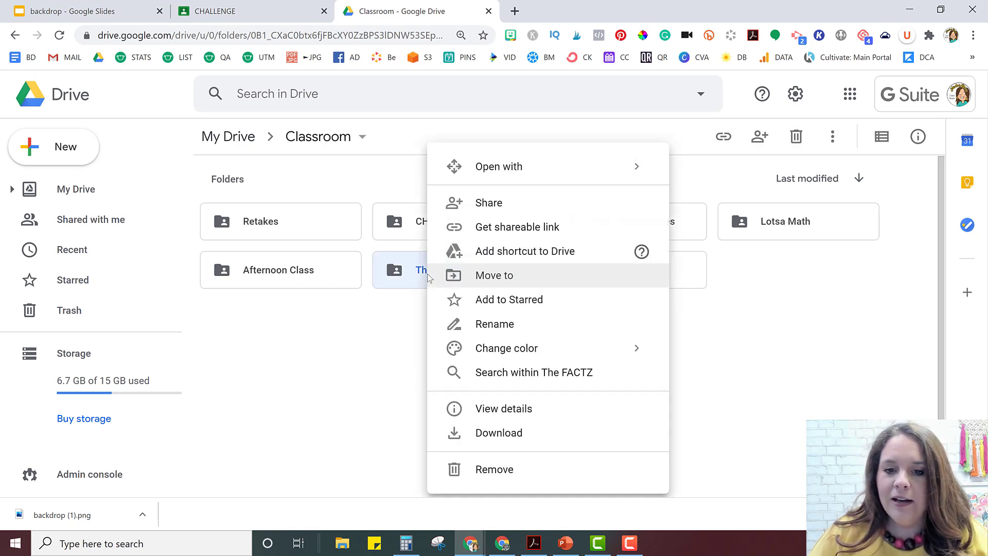
right_click(410, 277)
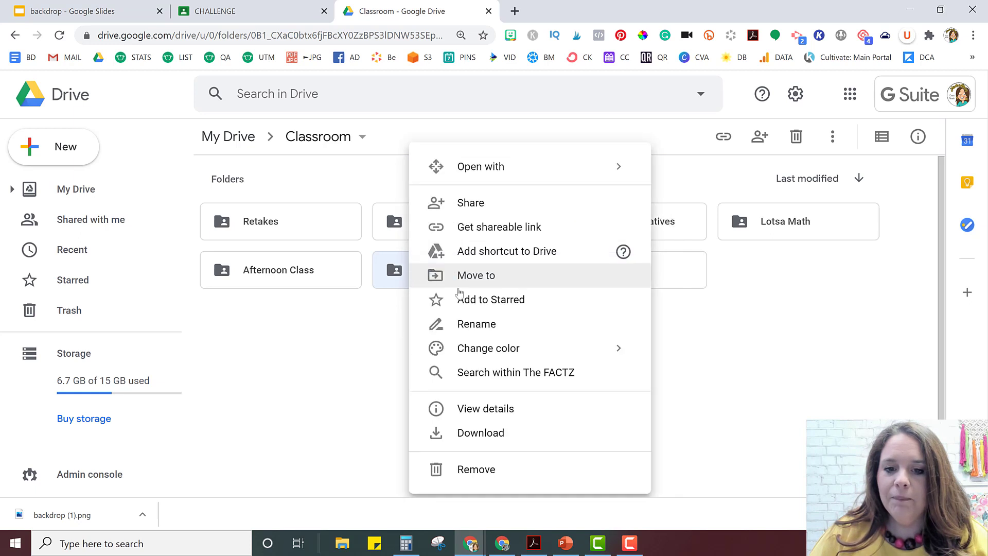
mouse_move(472, 350)
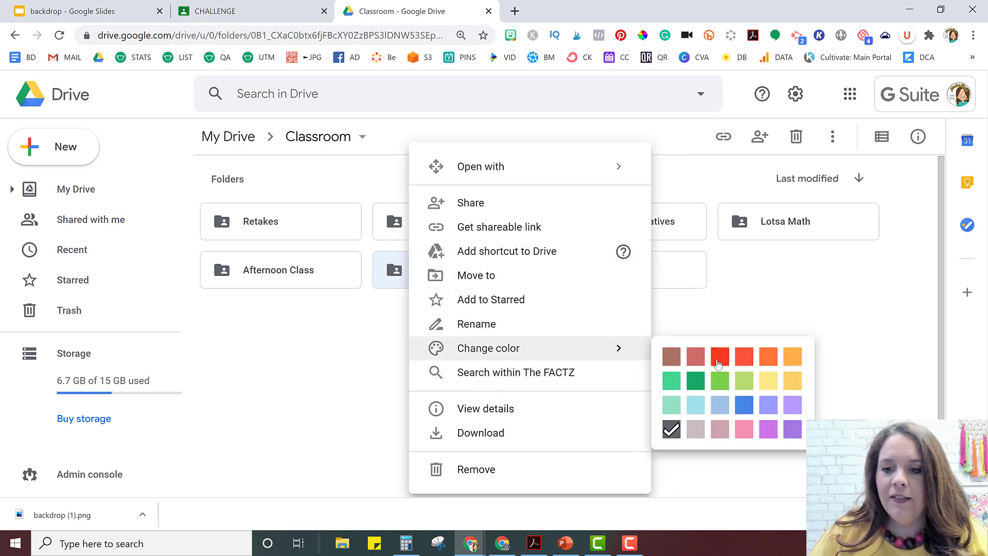
click(718, 357)
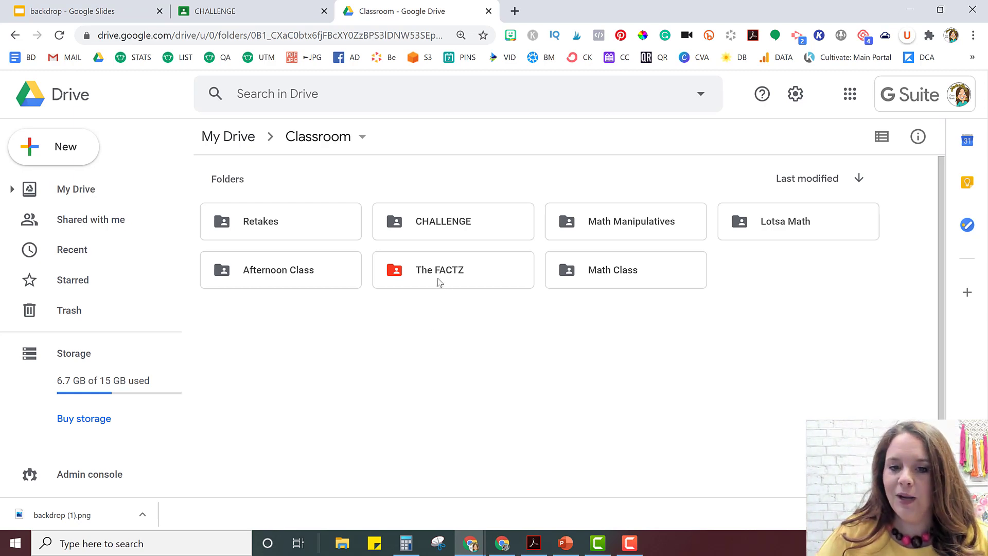
Step: Leave the CHALLENGE class page and return to the backdrop Google Slides presentation
click(243, 12)
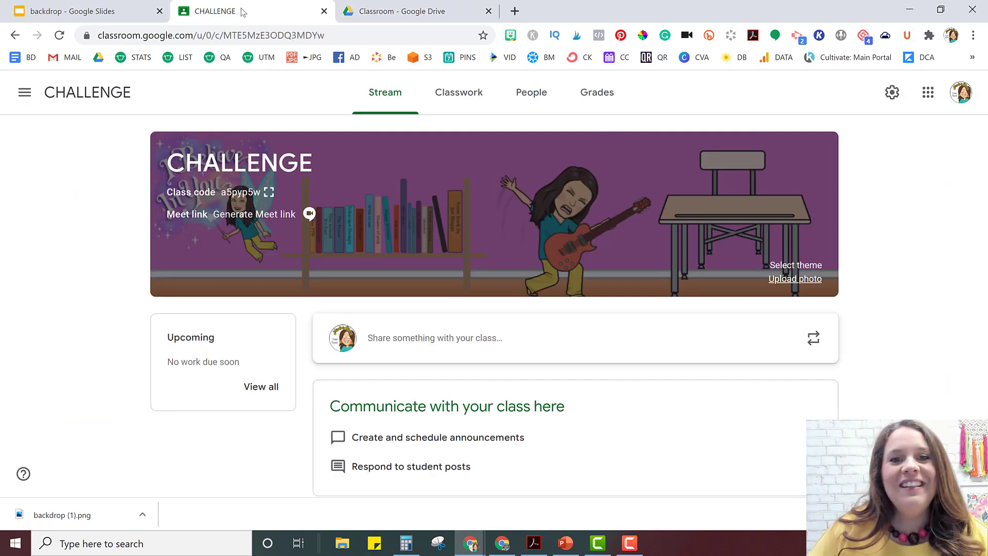
click(402, 9)
click(241, 10)
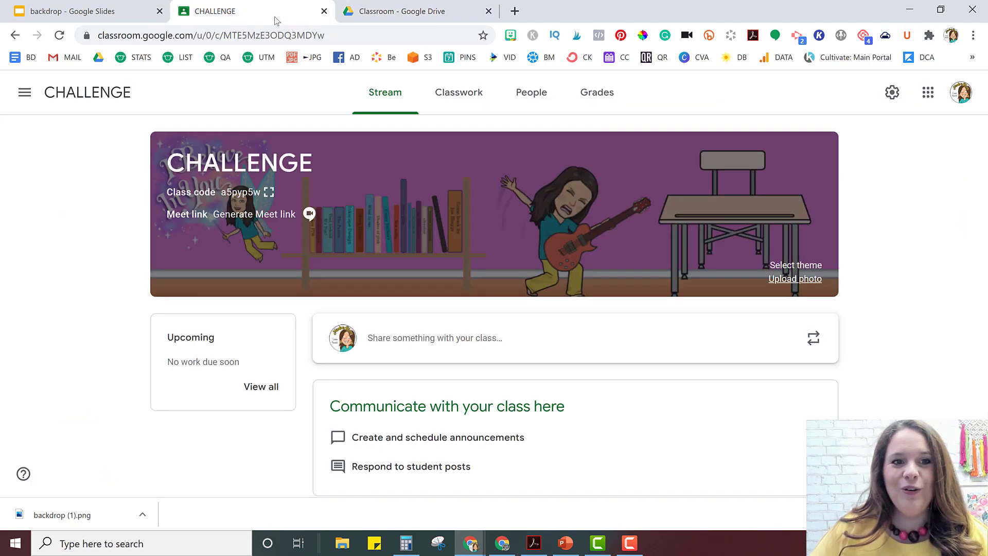
click(86, 7)
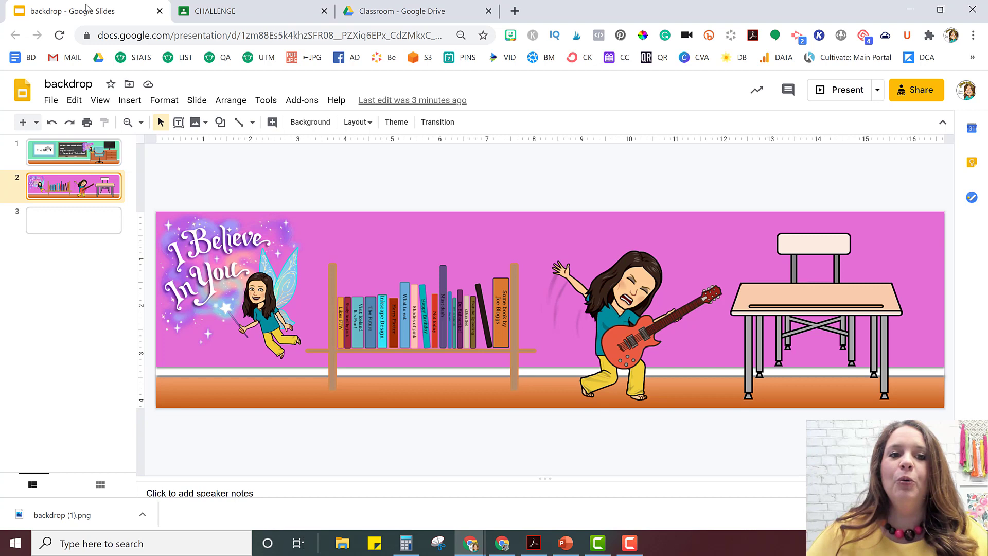
Step: Switch to the CHALLENGE class page, now showing the pink Bitmoji classroom header
click(240, 12)
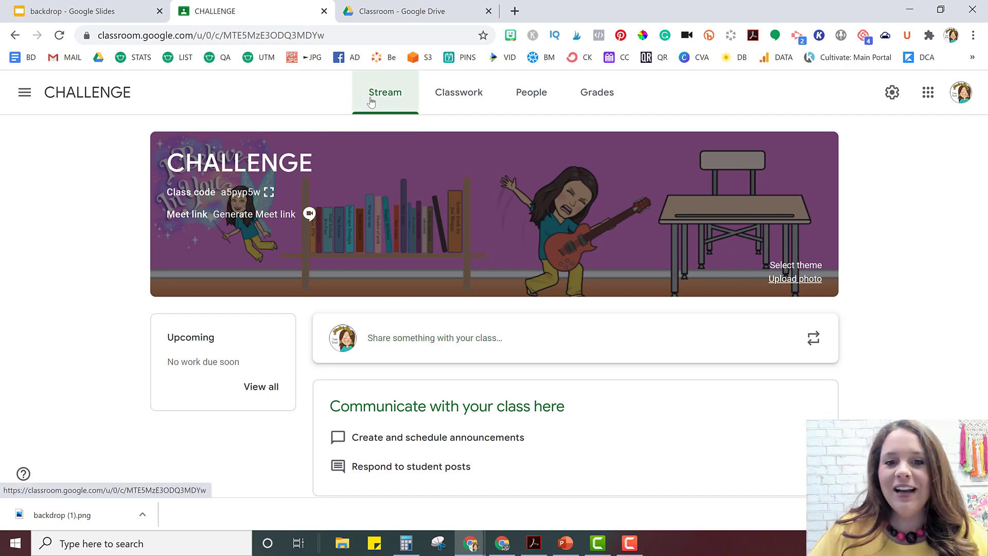
Step: Go to the all-classes overview through the Classroom navigation menu
click(19, 98)
click(51, 96)
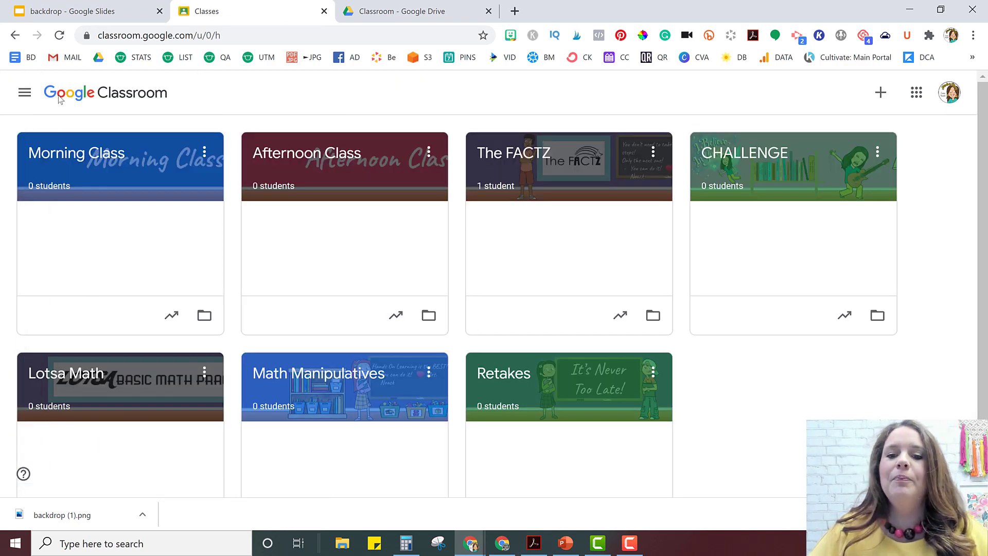